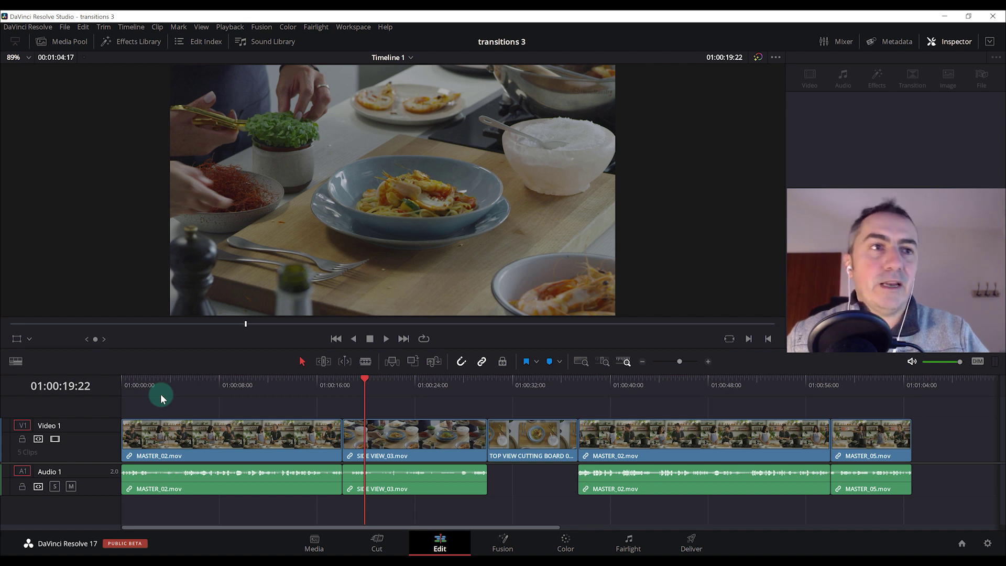
Select the first MASTER_02.mov clip so its Transform settings appear in the Inspector
{"action": "left_click", "coordinate": [180, 426]}
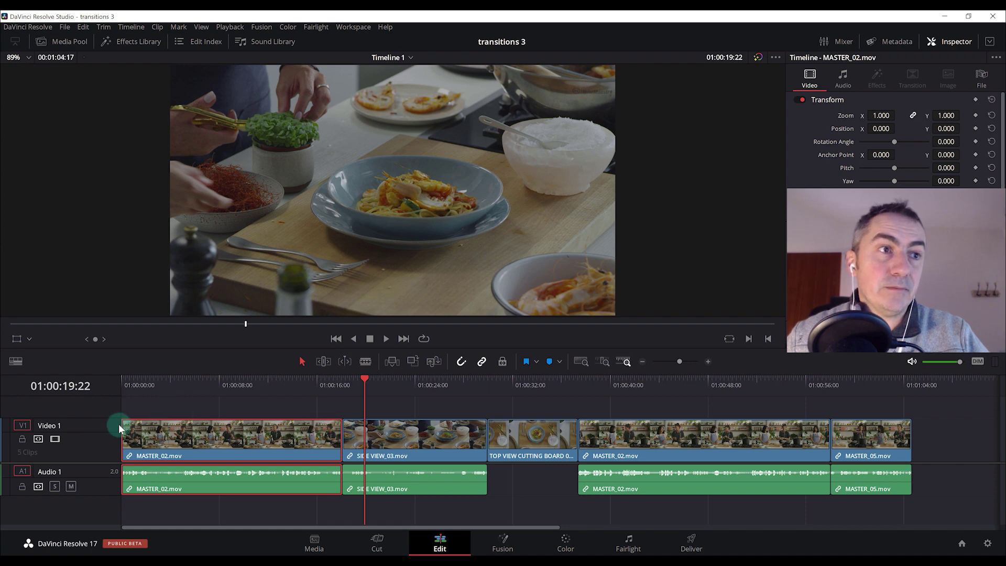
Add a video fade-in to the first MASTER_02.mov clip, check it in playback, and save the project
{"action": "left_click_drag", "start_coordinate": [124, 420], "coordinate": [144, 421]}
{"action": "left_click", "coordinate": [342, 430]}
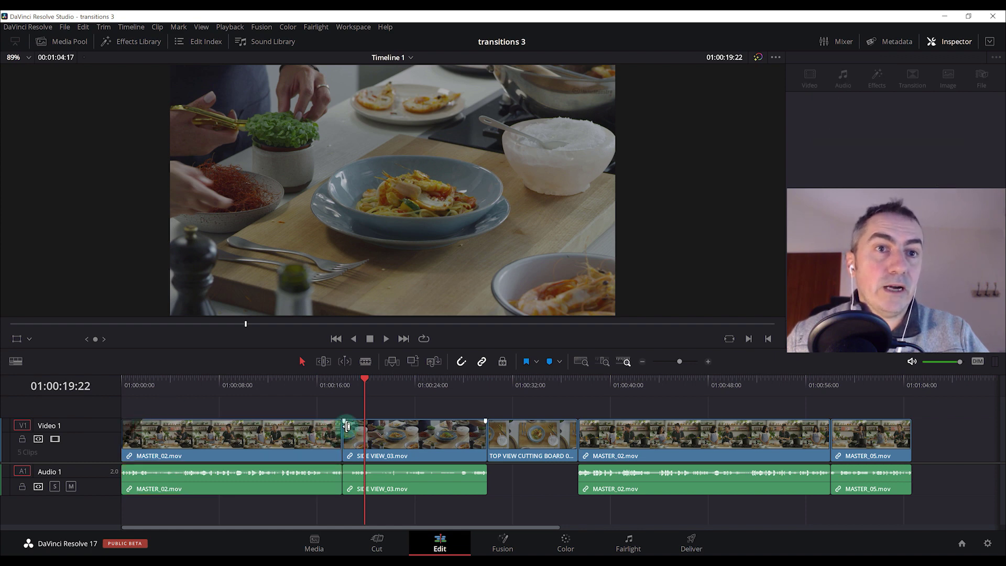
{"action": "key", "text": "Home"}
{"action": "key", "text": "space"}
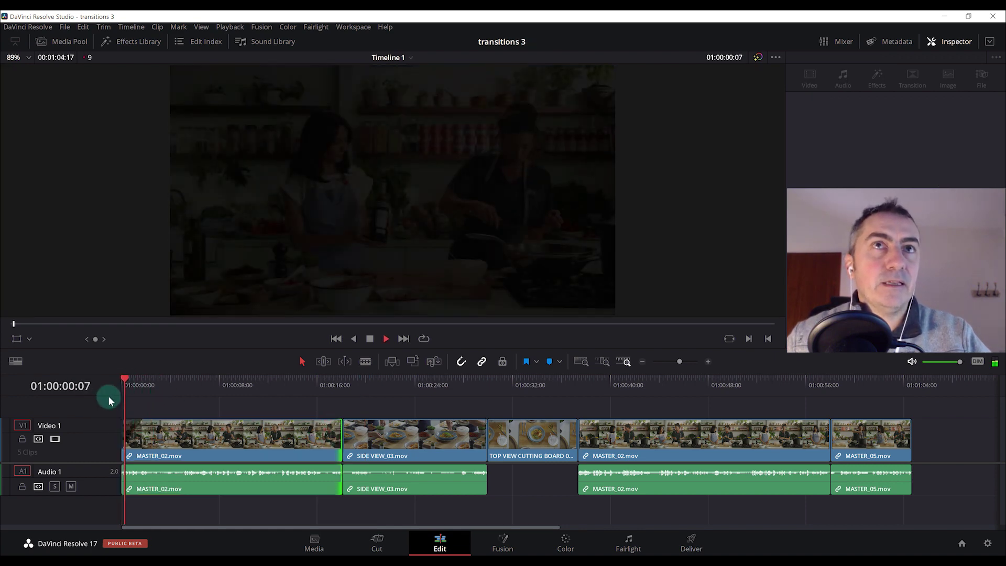
{"action": "left_click", "coordinate": [341, 422]}
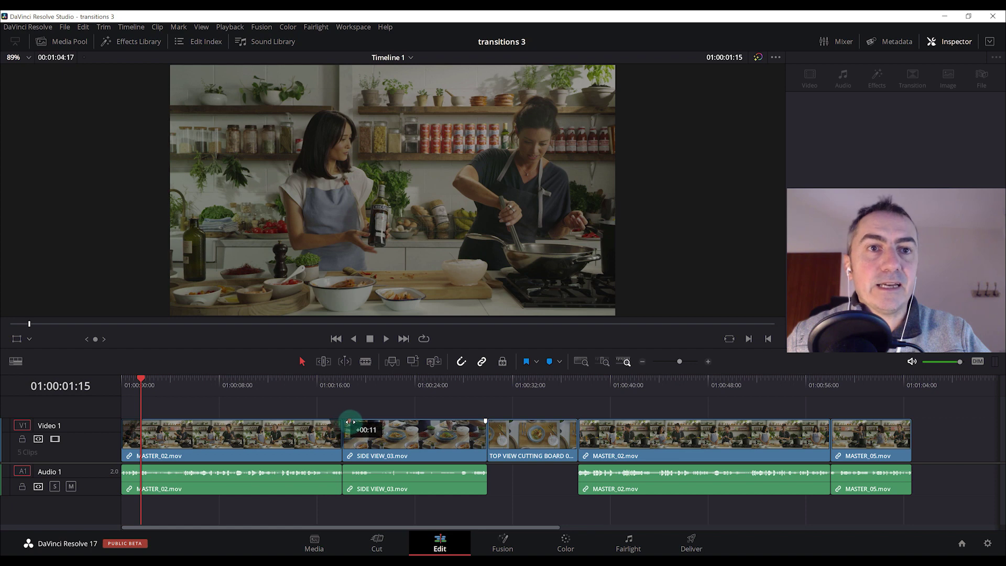
{"action": "left_click", "coordinate": [315, 379]}
{"action": "key", "text": "space"}
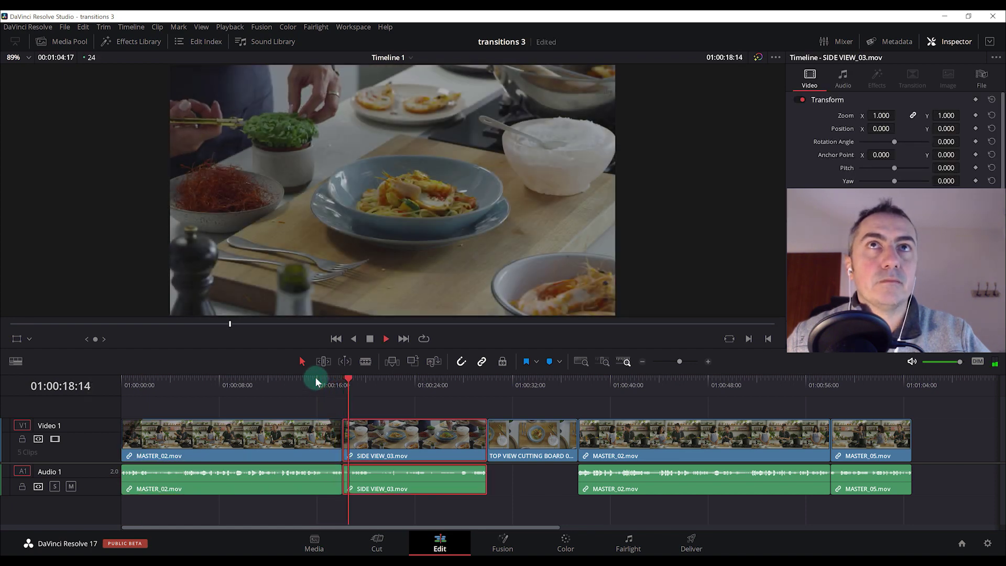
{"action": "left_click", "coordinate": [472, 425]}
{"action": "key", "text": "ctrl+s"}
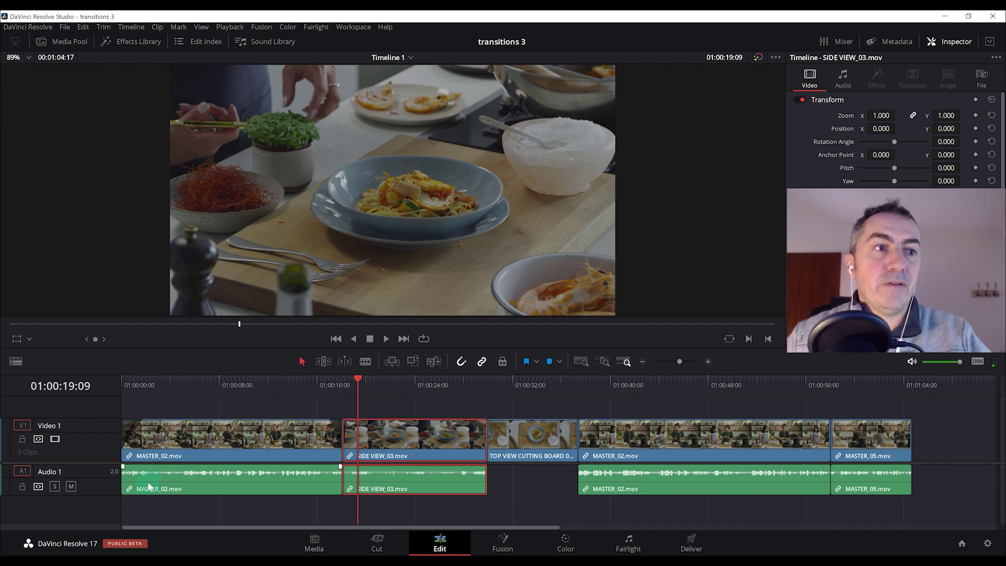
Try an audio fade-in on the first clip, play it back, then undo it
{"action": "left_click_drag", "start_coordinate": [126, 464], "coordinate": [160, 465]}
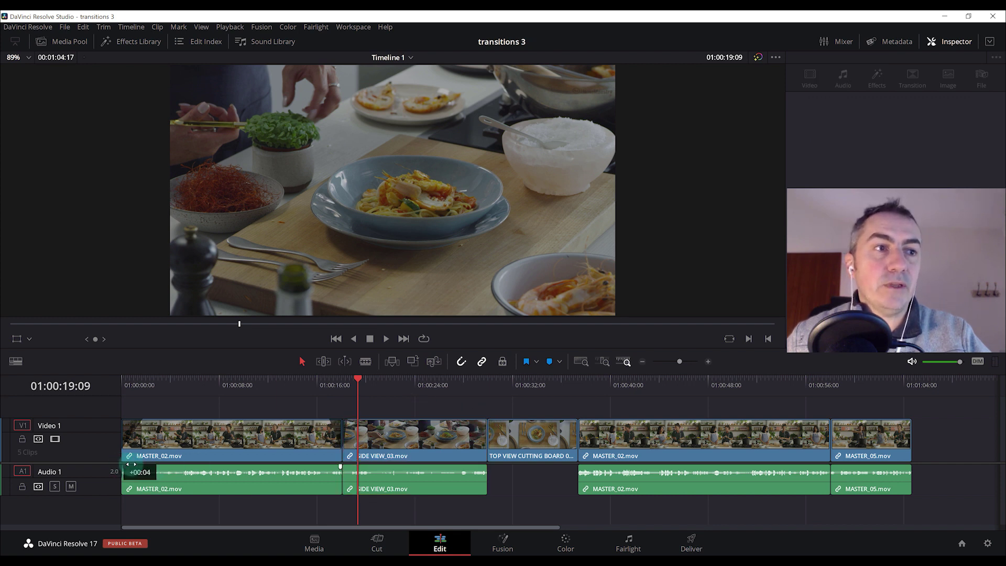
{"action": "left_click", "coordinate": [160, 475]}
{"action": "key", "text": "Home"}
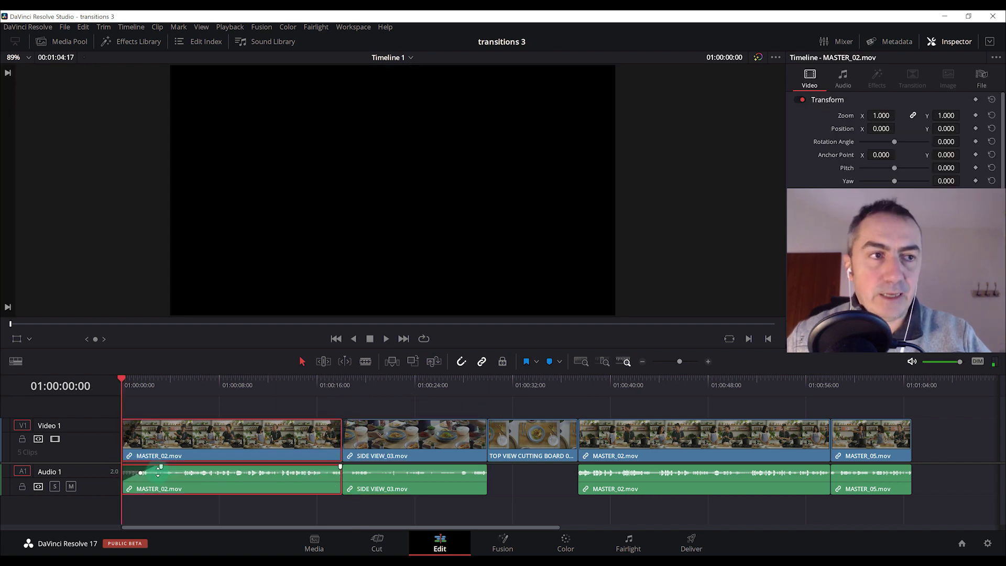
{"action": "key", "text": "space"}
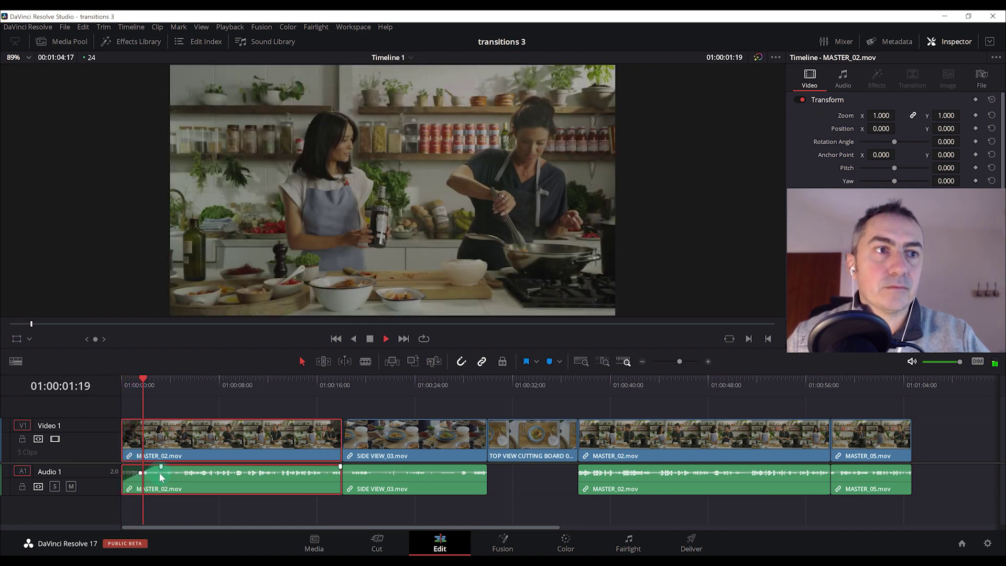
{"action": "key", "text": "space"}
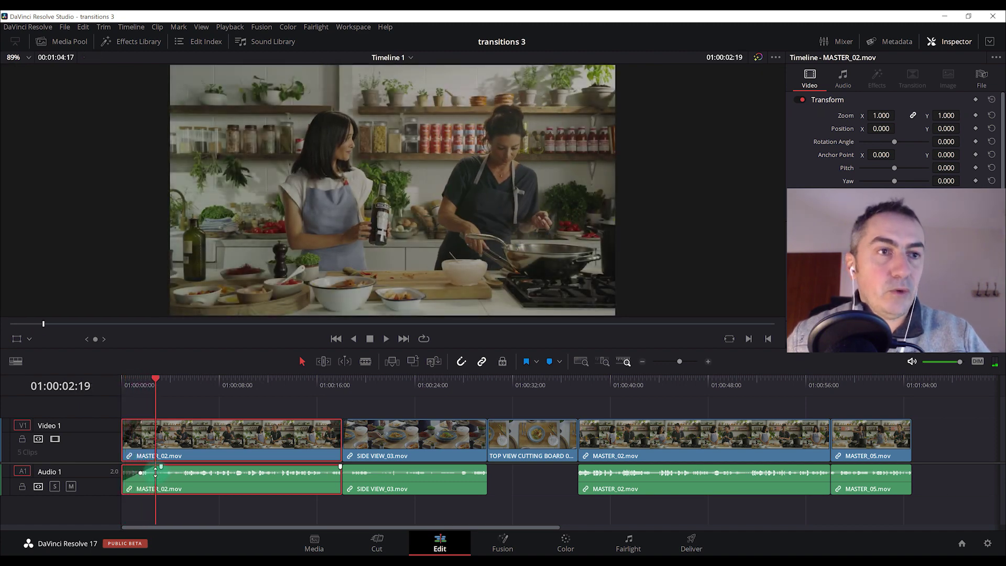
{"action": "key", "text": "ctrl+z"}
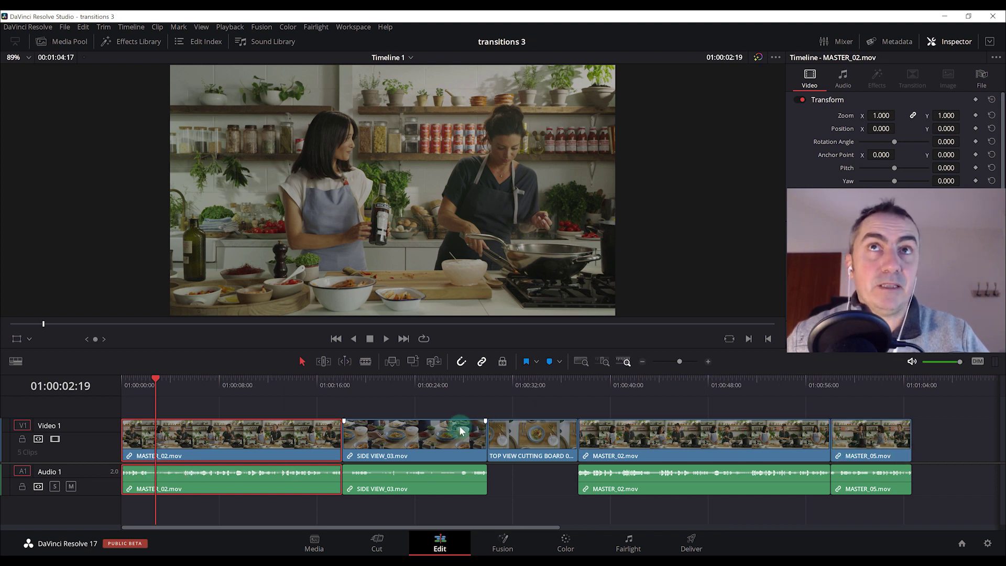
{"action": "left_click", "coordinate": [267, 424]}
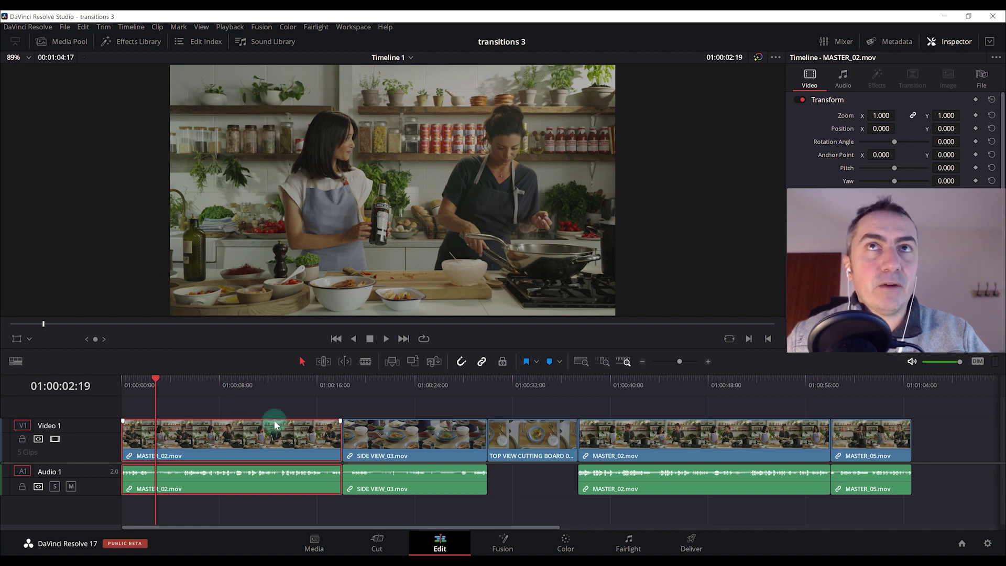
Open the Effects Library on Toolbox > Video Transitions and preview Cross Dissolve
{"action": "left_click", "coordinate": [137, 46]}
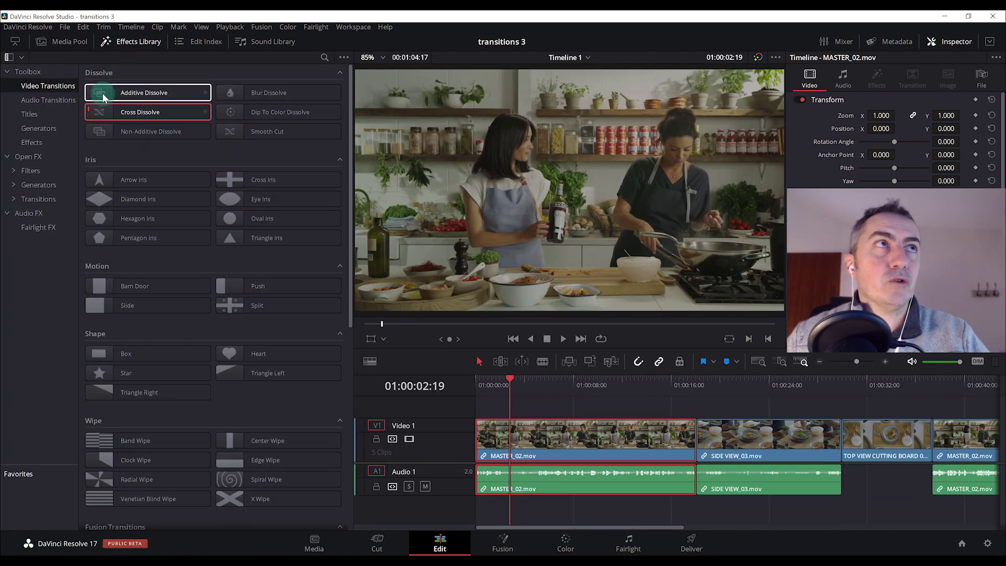
{"action": "left_click", "coordinate": [123, 103]}
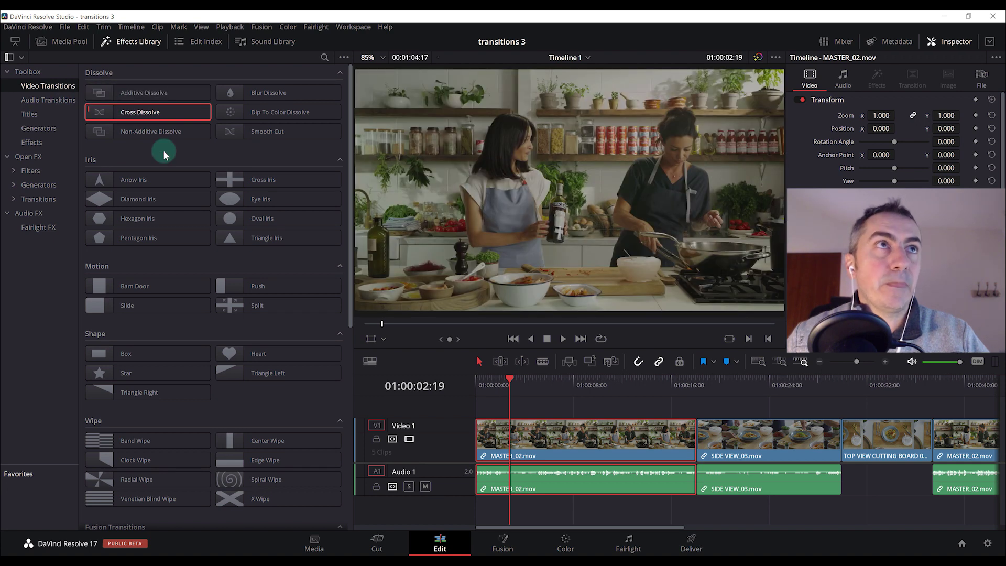
{"action": "left_click", "coordinate": [142, 113]}
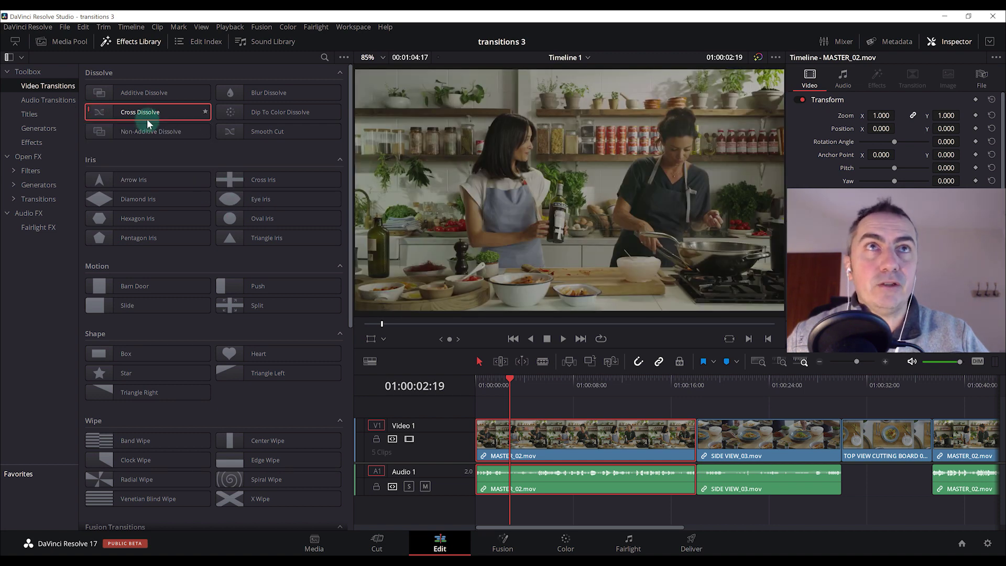
Try a Cross Dissolve at the first clip's start, then undo it
{"action": "left_click_drag", "start_coordinate": [147, 121], "coordinate": [623, 439]}
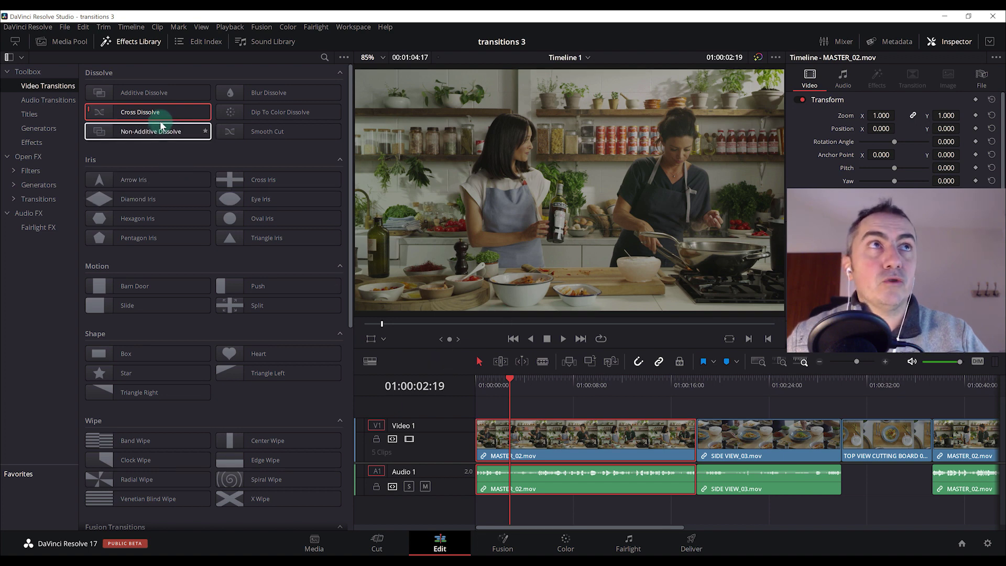
{"action": "left_click_drag", "start_coordinate": [155, 115], "coordinate": [481, 436]}
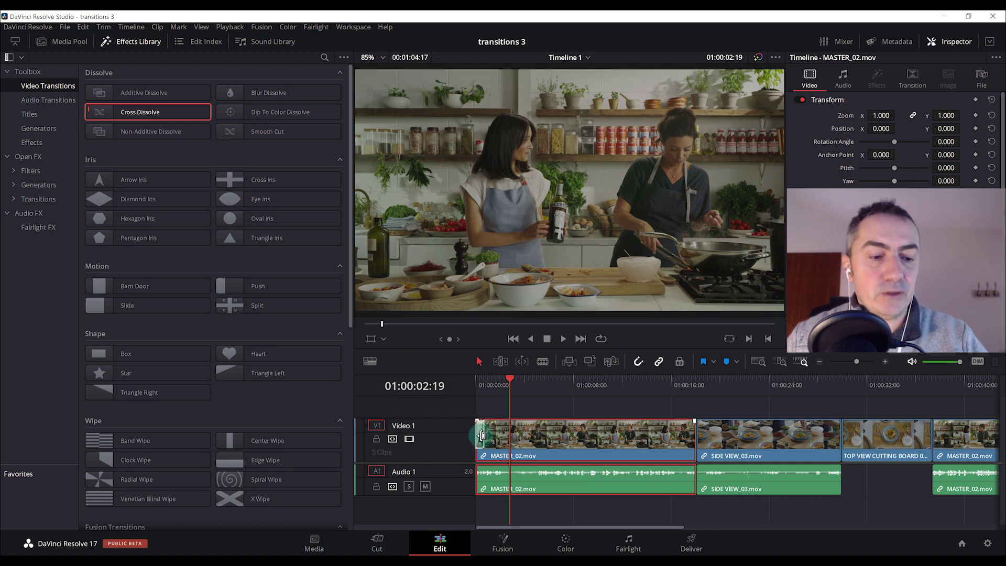
{"action": "key", "text": "ctrl+z"}
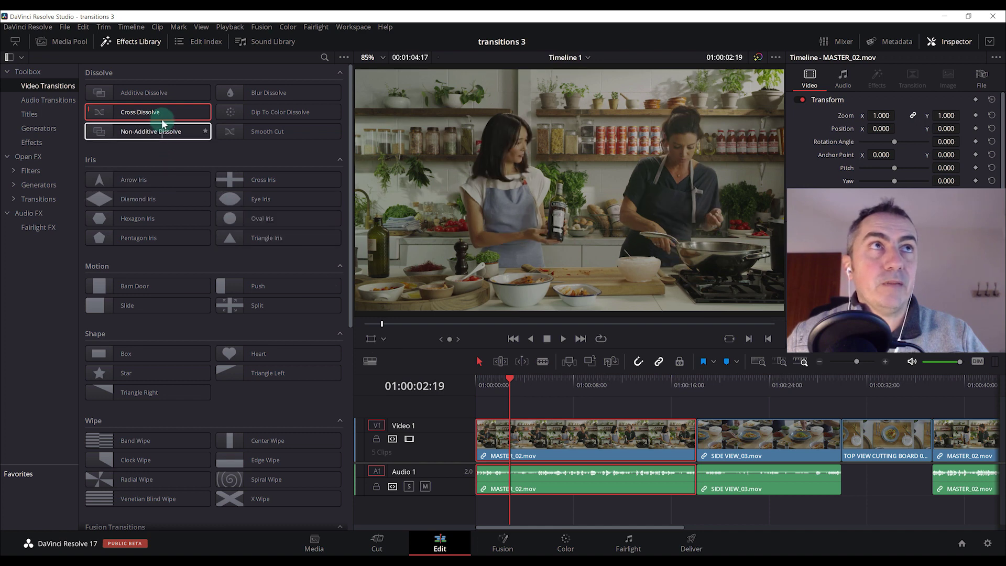
{"action": "mouse_move", "coordinate": [162, 119]}
{"action": "left_mouse_down"}
{"action": "mouse_move", "coordinate": [699, 444]}
{"action": "mouse_move", "coordinate": [849, 453]}
{"action": "left_mouse_up"}
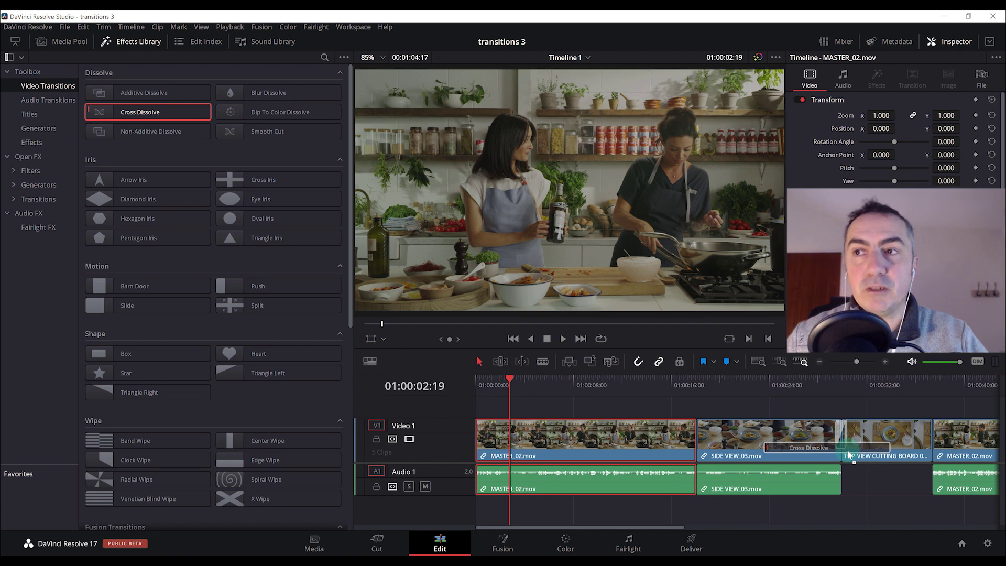
{"action": "left_click_drag", "start_coordinate": [529, 400], "coordinate": [885, 480]}
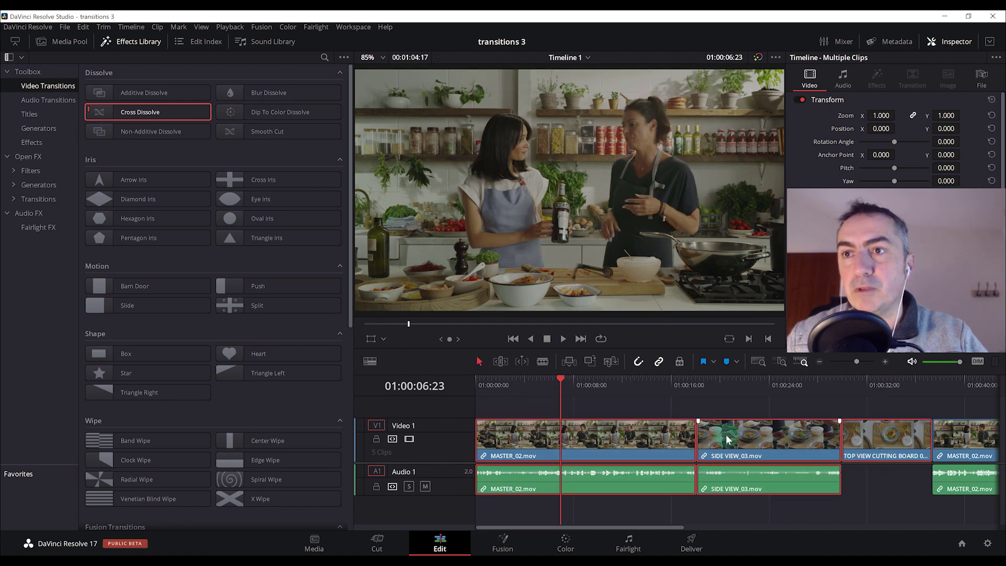
{"action": "right_click", "coordinate": [168, 112]}
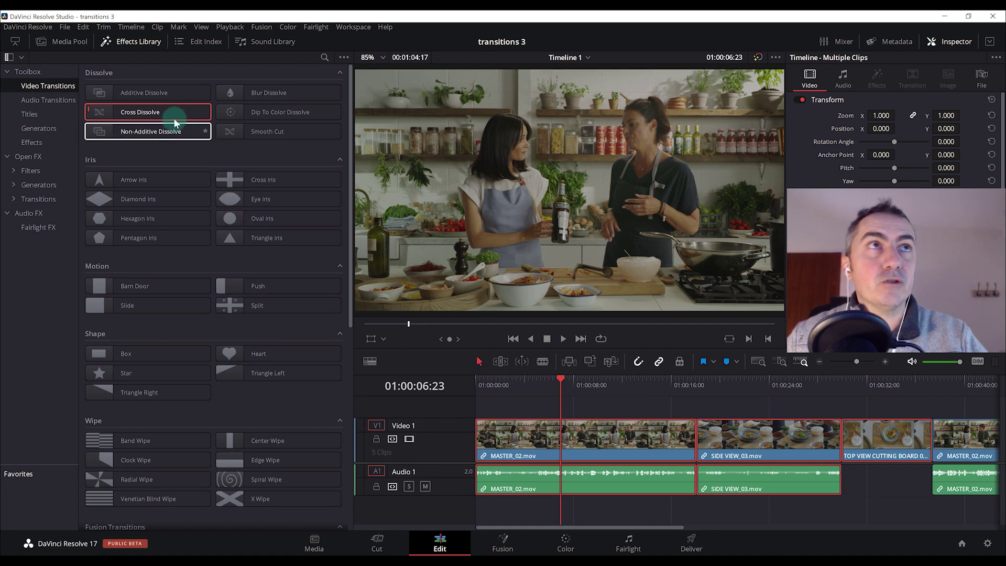
{"action": "left_click", "coordinate": [167, 130]}
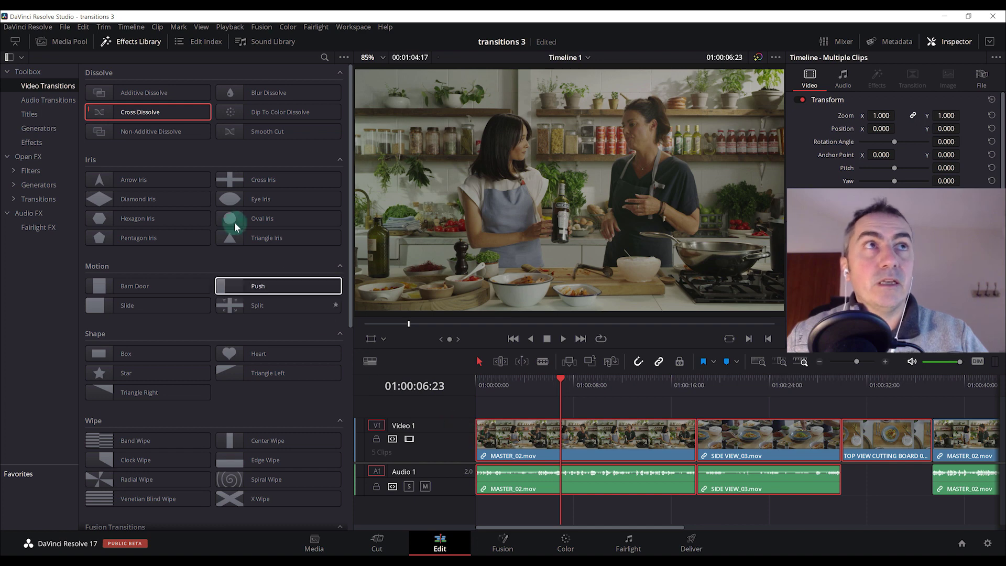
{"action": "mouse_move", "coordinate": [161, 115]}
{"action": "left_mouse_down"}
{"action": "mouse_move", "coordinate": [724, 471]}
{"action": "mouse_move", "coordinate": [917, 459]}
{"action": "left_mouse_up"}
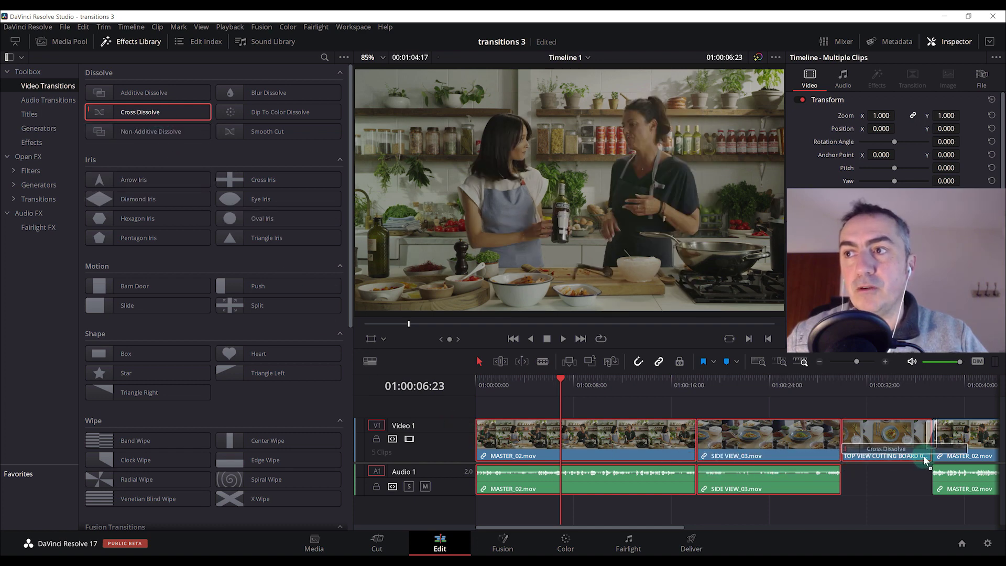
{"action": "left_click_drag", "start_coordinate": [915, 455], "coordinate": [172, 116]}
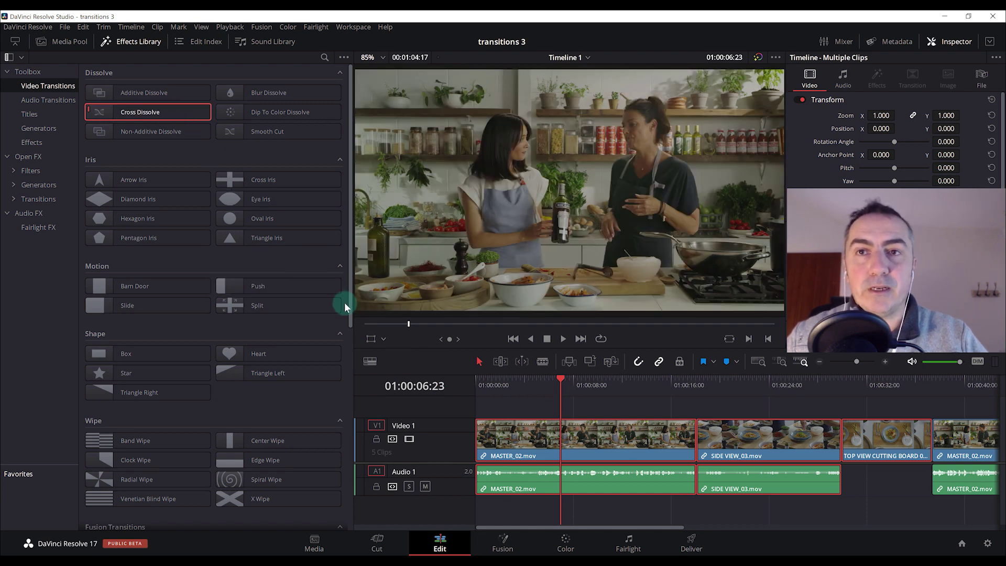
{"action": "right_click", "coordinate": [126, 111]}
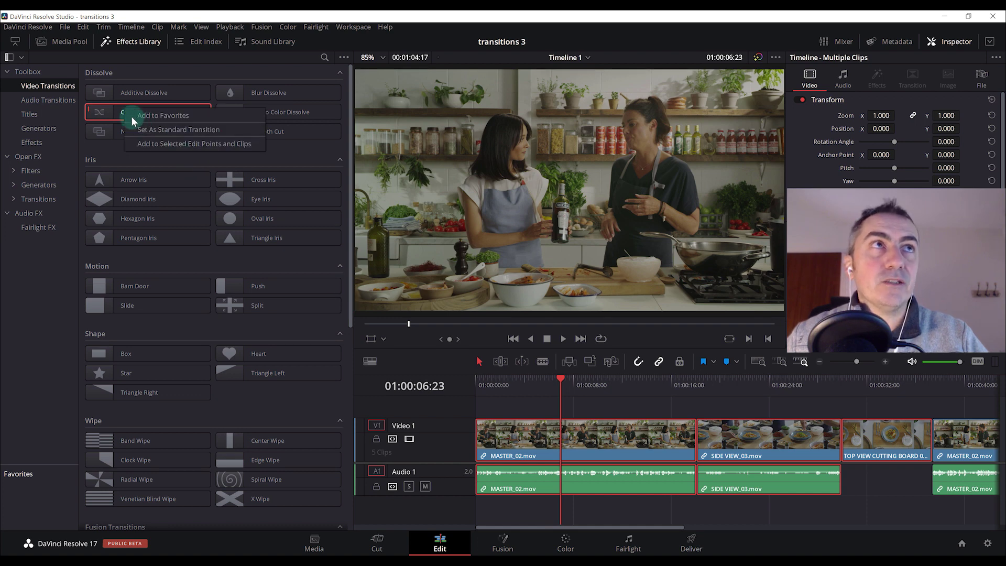
{"action": "left_click", "coordinate": [160, 145]}
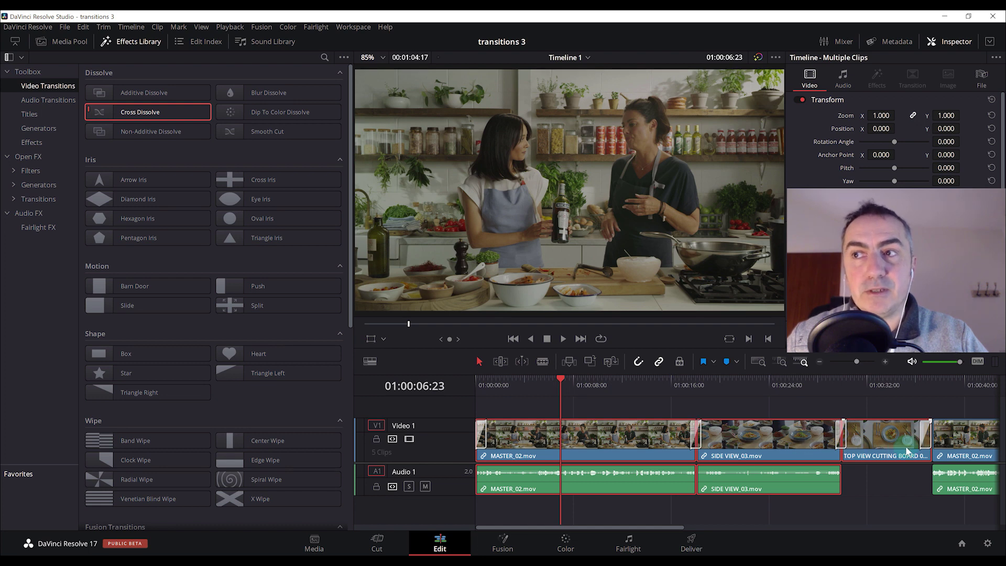
{"action": "right_click", "coordinate": [181, 118]}
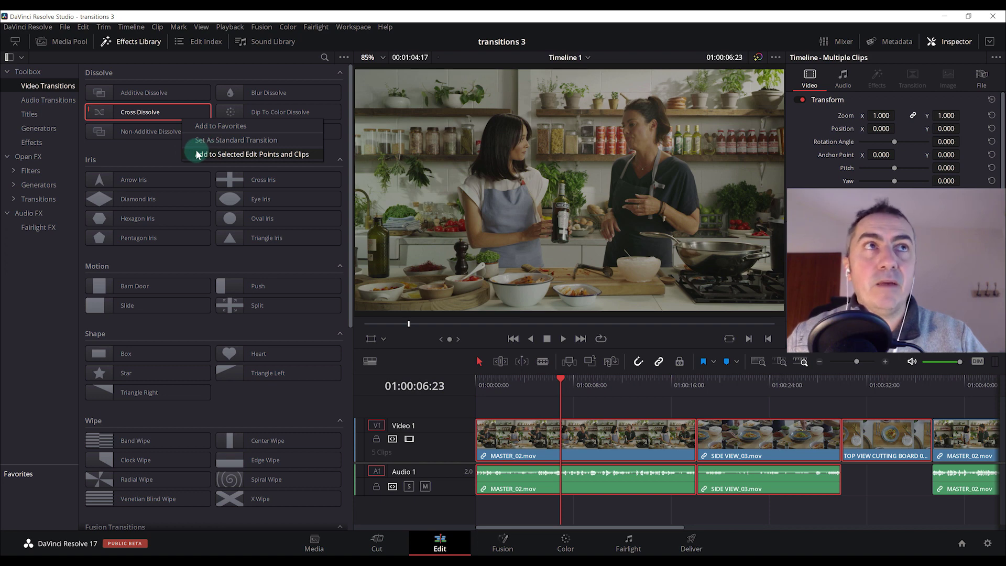
{"action": "left_click", "coordinate": [162, 151]}
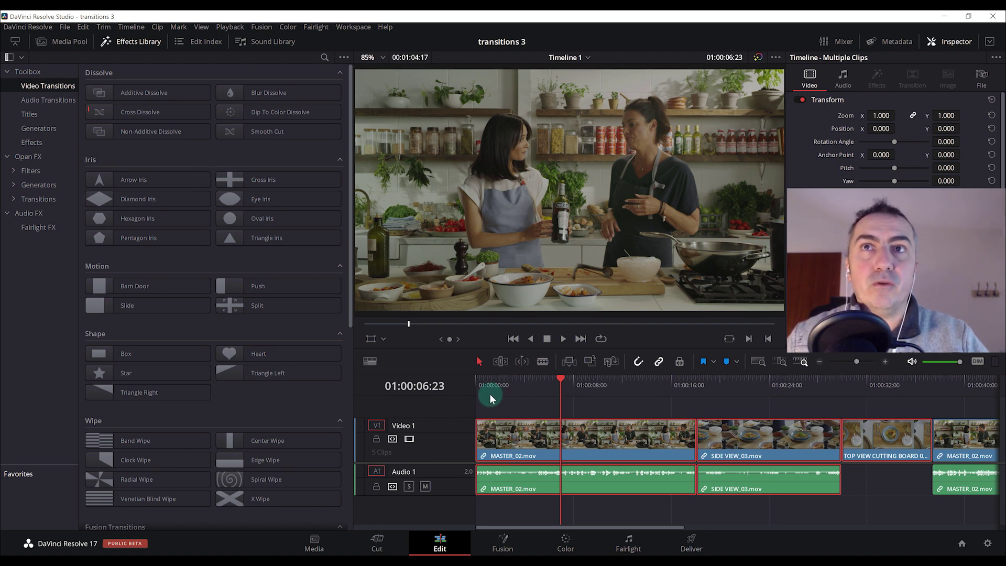
Try Hexagon Iris on a clip, then add Slide transitions at the selected edit points
{"action": "mouse_move", "coordinate": [139, 218]}
{"action": "left_mouse_down"}
{"action": "mouse_move", "coordinate": [540, 435]}
{"action": "mouse_move", "coordinate": [516, 404]}
{"action": "mouse_move", "coordinate": [873, 475]}
{"action": "left_mouse_up"}
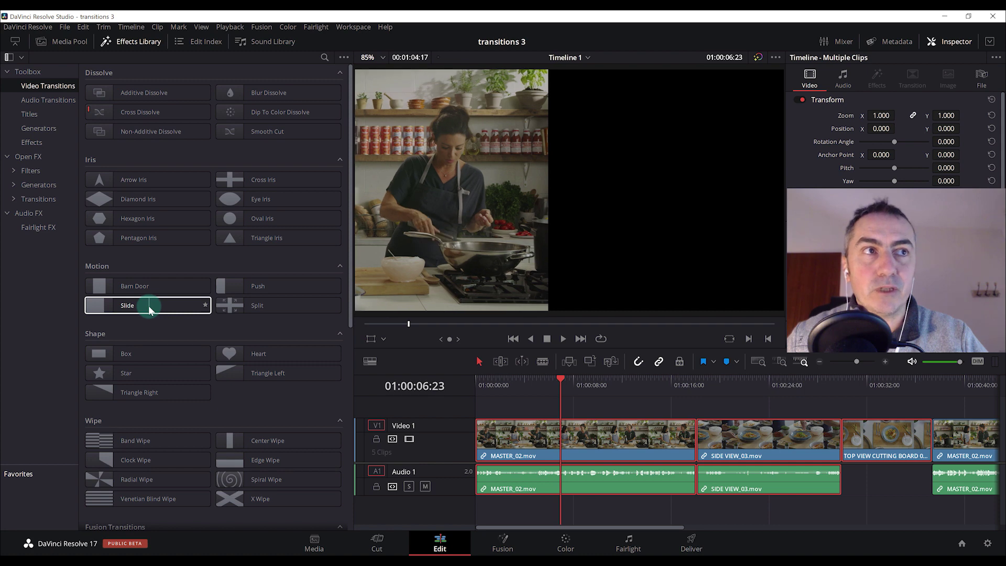
{"action": "right_click", "coordinate": [149, 306]}
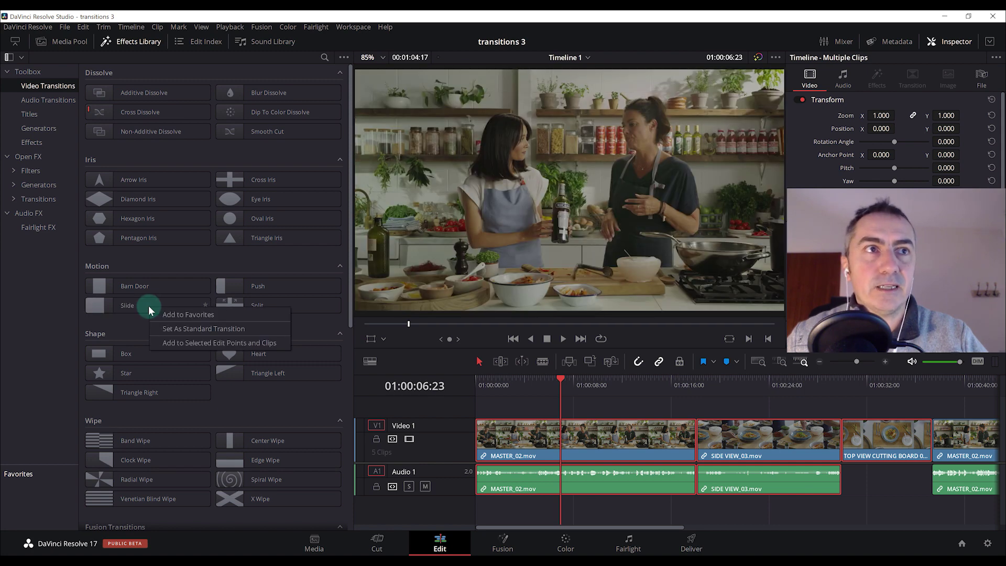
{"action": "left_click", "coordinate": [199, 345]}
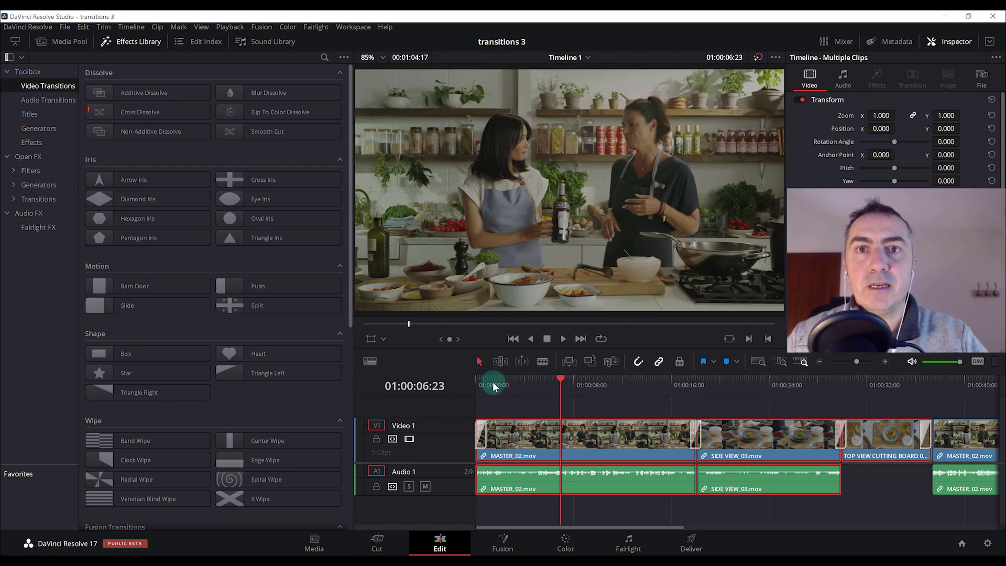
Play the timeline from the start and from about 01:00:15:02 to check the transitions
{"action": "left_click_drag", "start_coordinate": [493, 386], "coordinate": [463, 386]}
{"action": "key", "text": "space"}
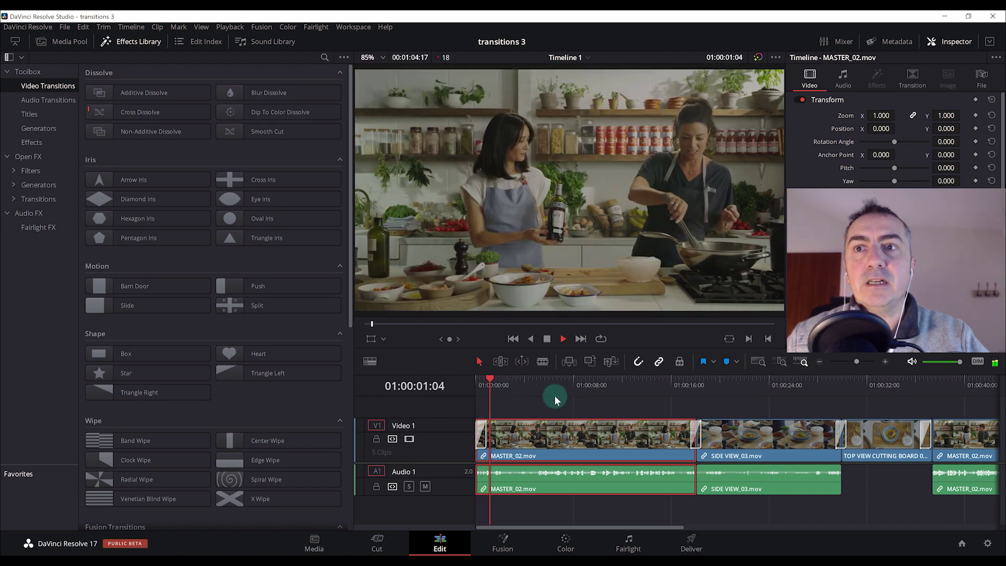
{"action": "left_click_drag", "start_coordinate": [656, 379], "coordinate": [659, 379]}
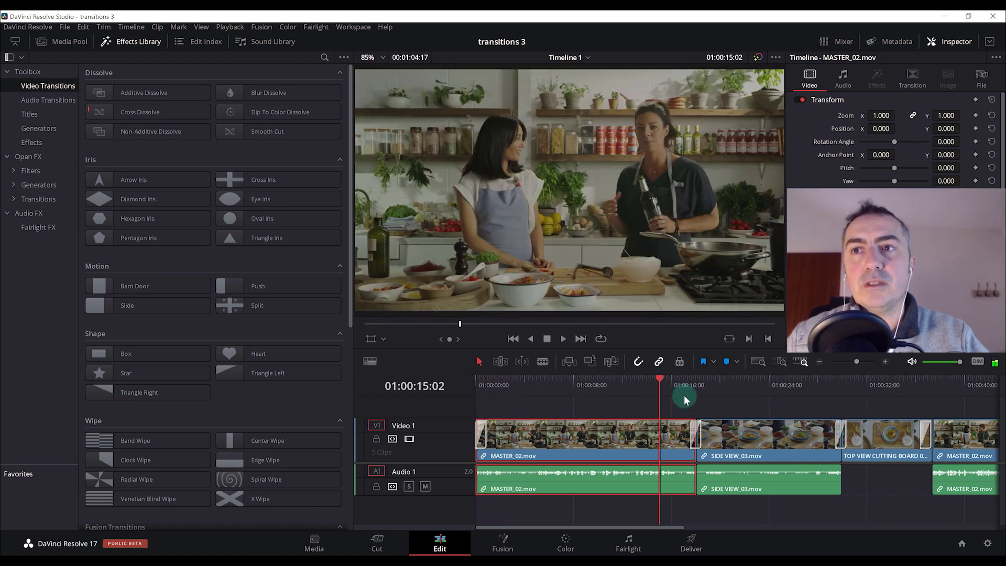
{"action": "key", "text": "space"}
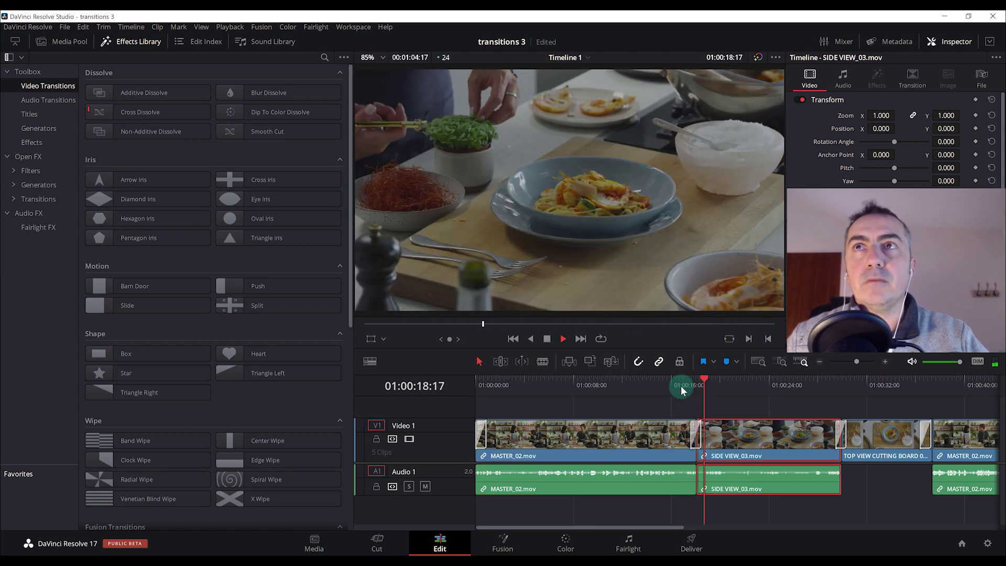
{"action": "left_click", "coordinate": [507, 379]}
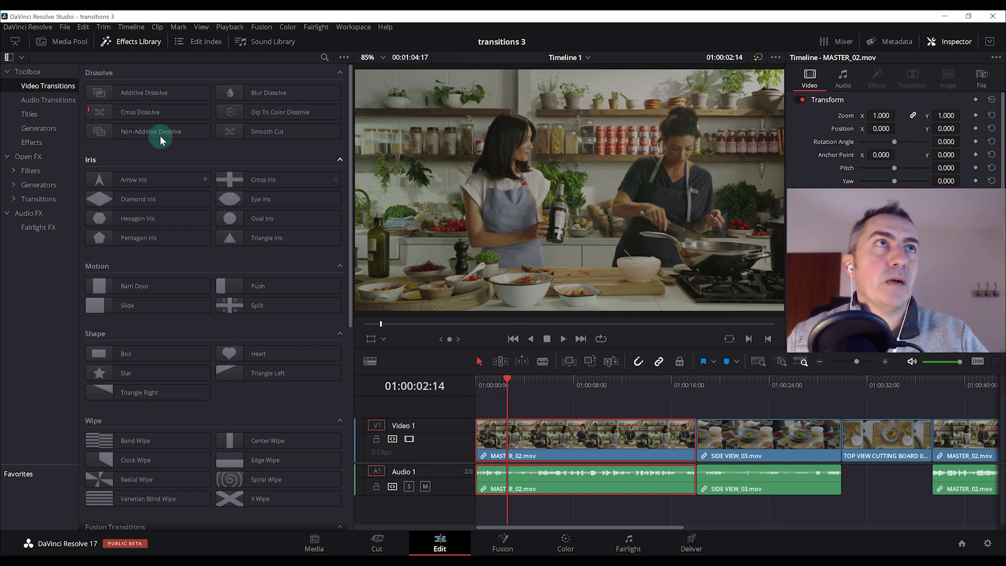
Preview Blur Dissolve and set it as the standard transition in place of Cross Dissolve
{"action": "left_click", "coordinate": [284, 94]}
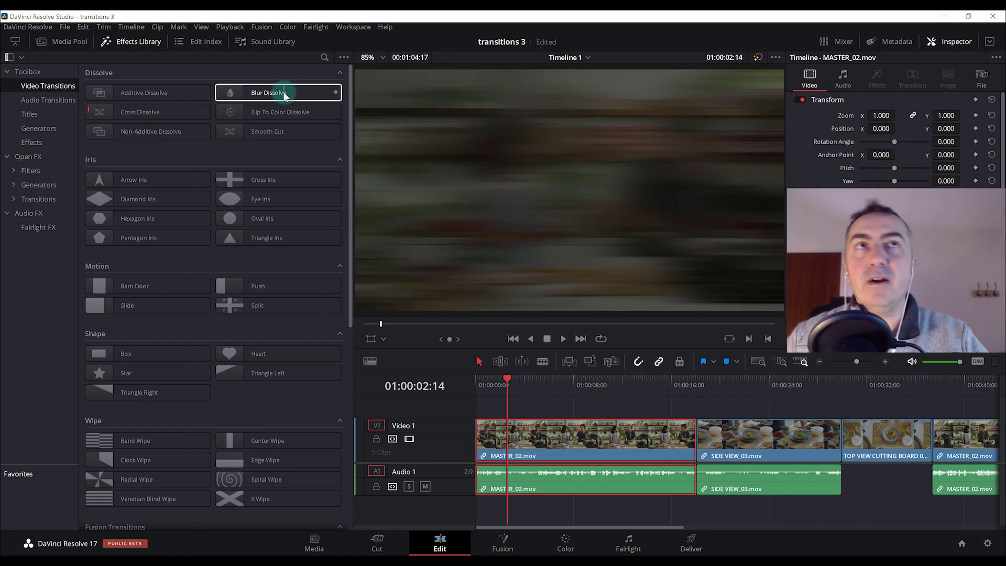
{"action": "left_click", "coordinate": [276, 93]}
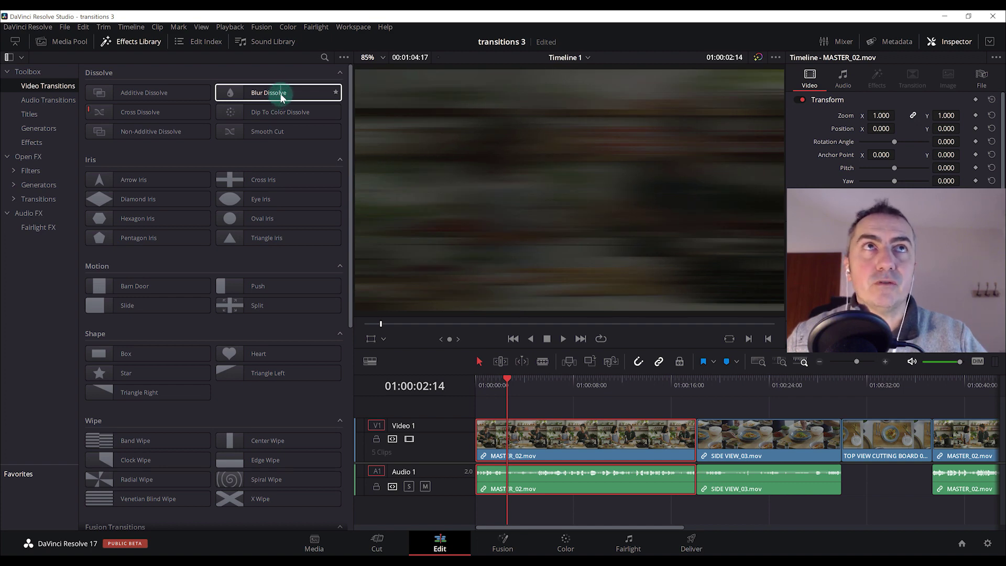
{"action": "right_click", "coordinate": [281, 93]}
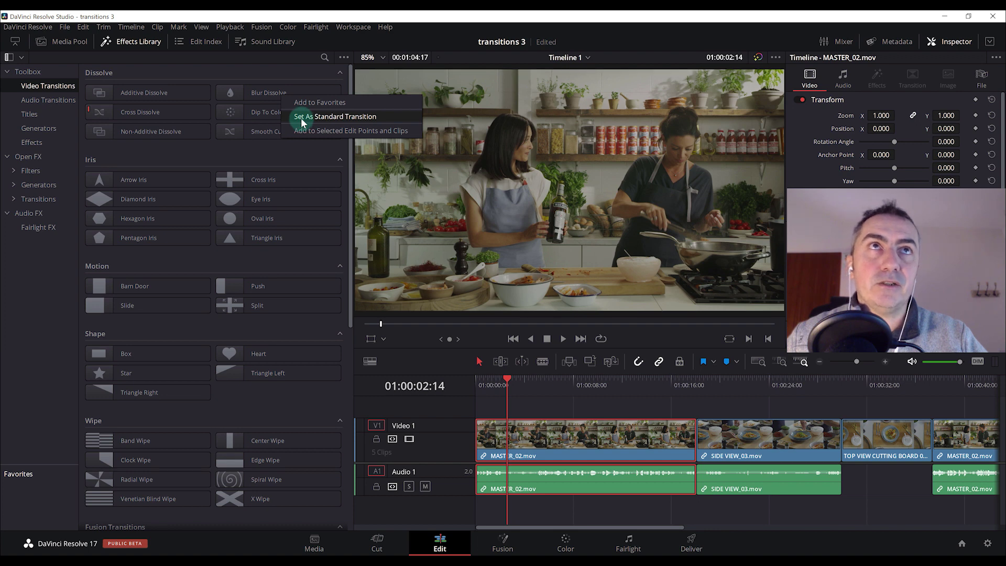
{"action": "left_click", "coordinate": [302, 123]}
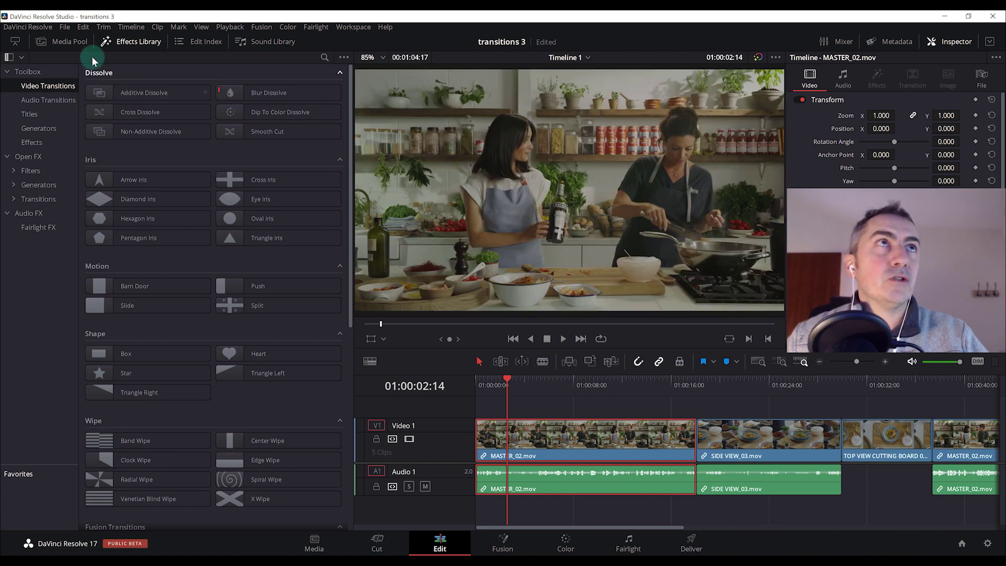
Hide the Effects Library, select all clips, and add Blur Dissolves at every cut with Alt+T
{"action": "left_click", "coordinate": [131, 42]}
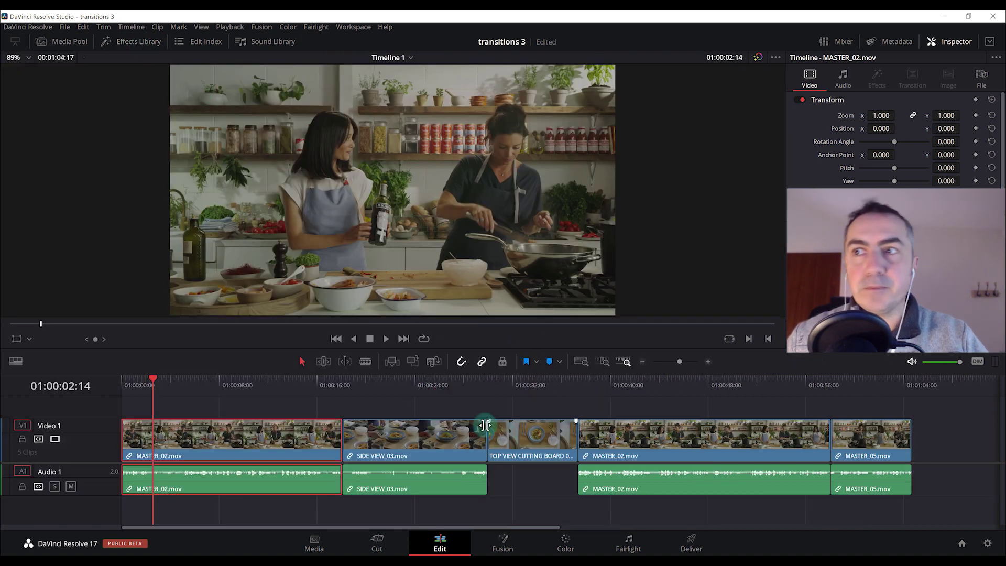
{"action": "mouse_move", "coordinate": [204, 407]}
{"action": "left_mouse_down"}
{"action": "mouse_move", "coordinate": [447, 444]}
{"action": "mouse_move", "coordinate": [882, 483]}
{"action": "left_mouse_up"}
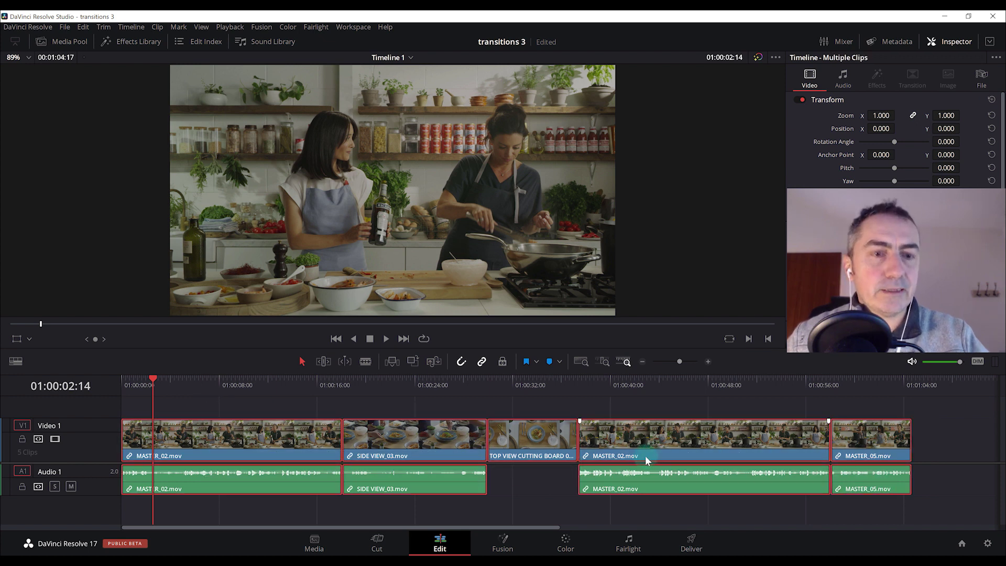
{"action": "key", "text": "alt+t"}
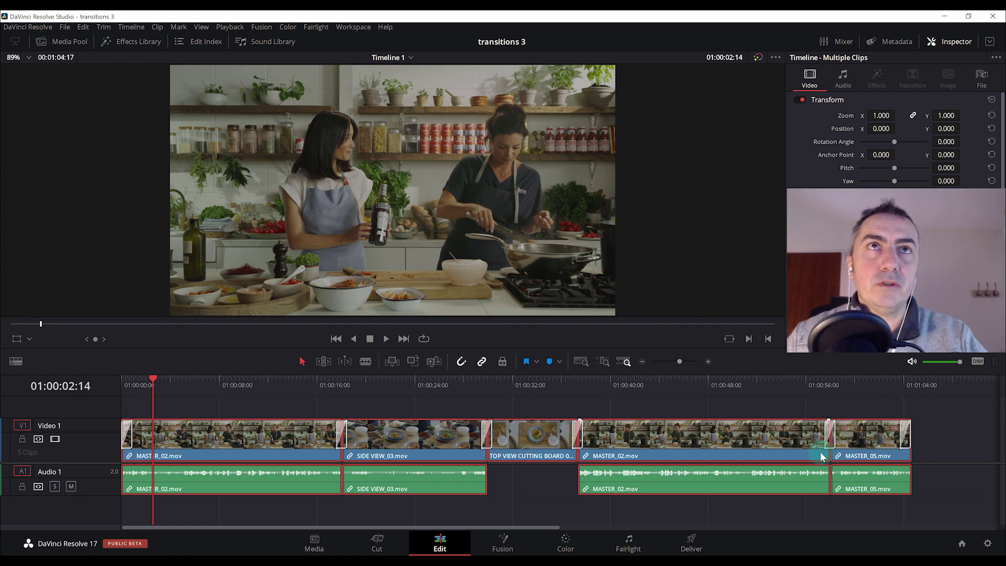
Play the timeline to check the Blur Dissolves near the first cut and 01:00:28, then stop and deselect
{"action": "left_click", "coordinate": [128, 386]}
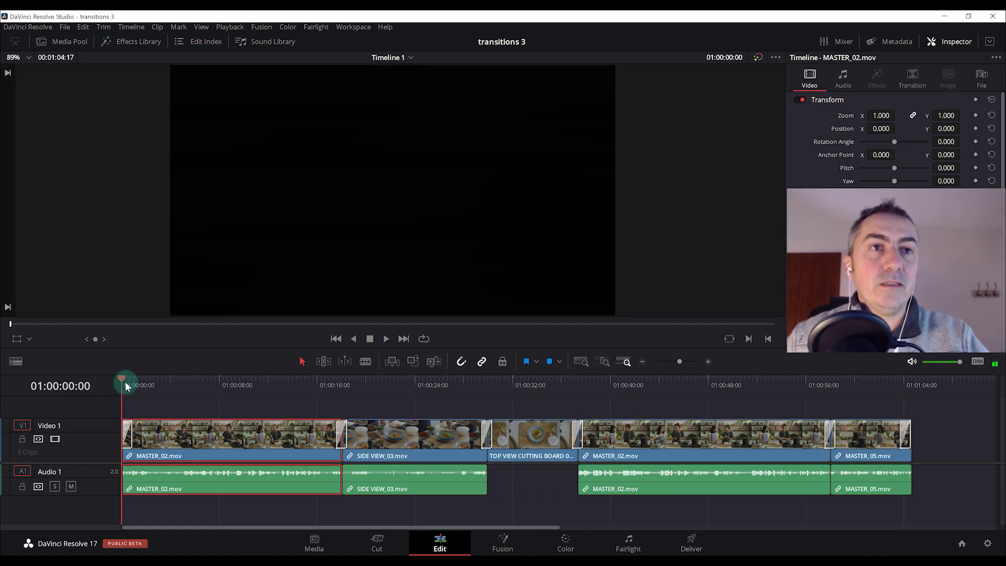
{"action": "key", "text": "space"}
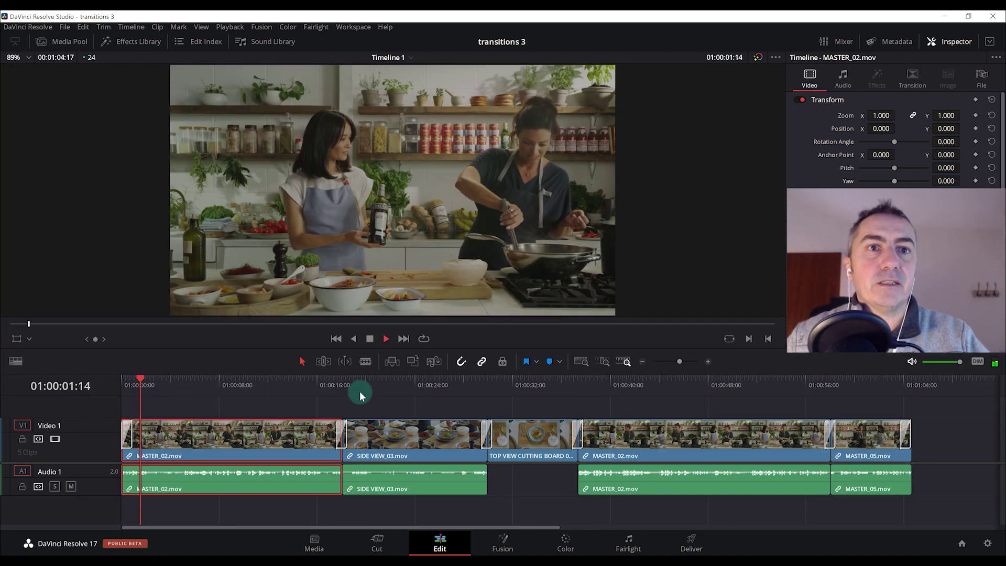
{"action": "left_click", "coordinate": [334, 385]}
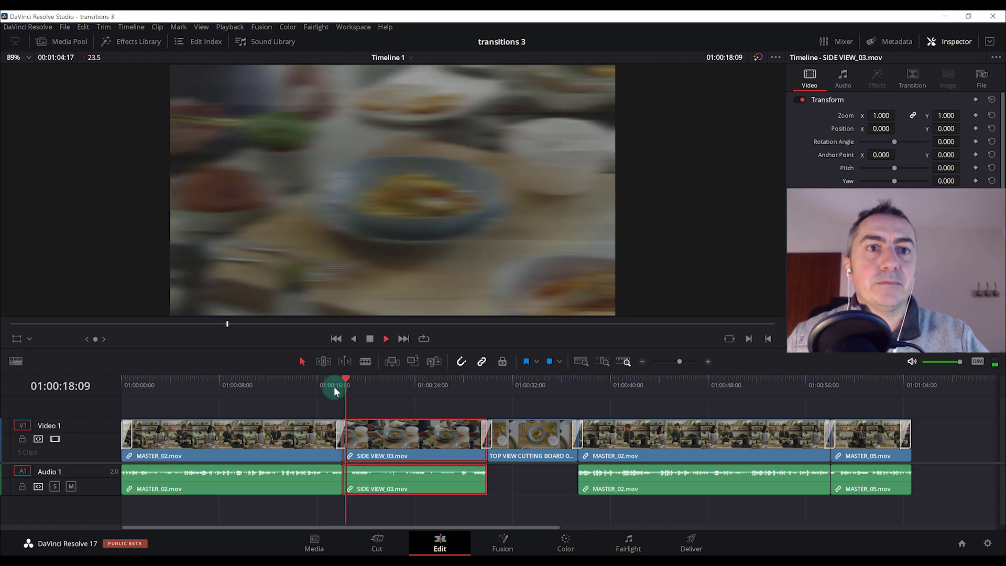
{"action": "left_click", "coordinate": [470, 378]}
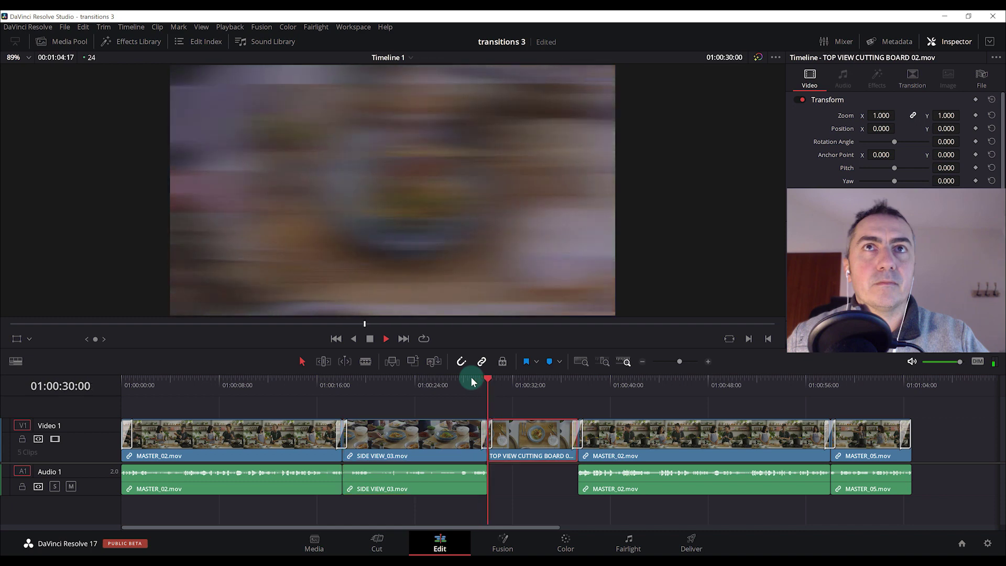
{"action": "key", "text": "space"}
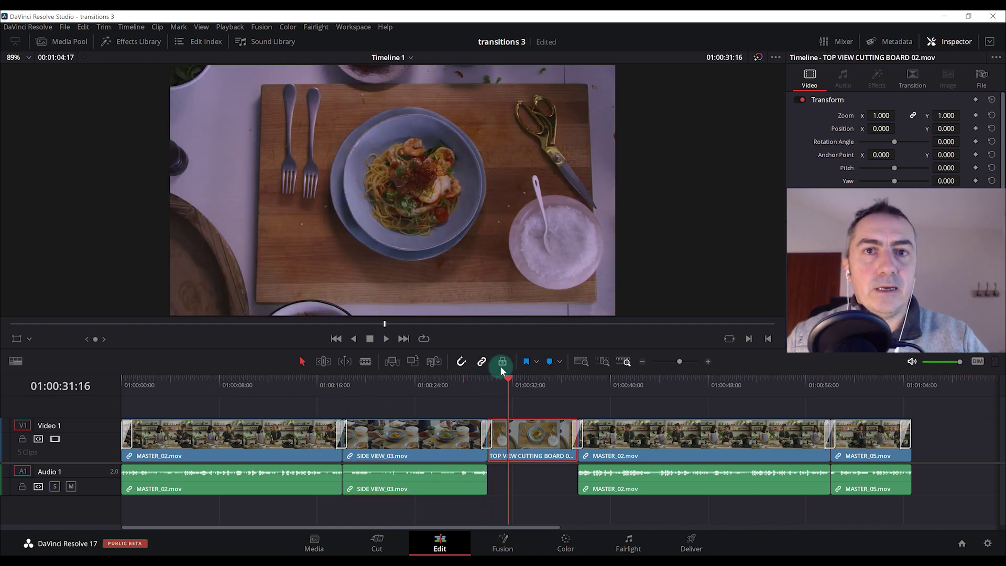
{"action": "key", "text": "Escape"}
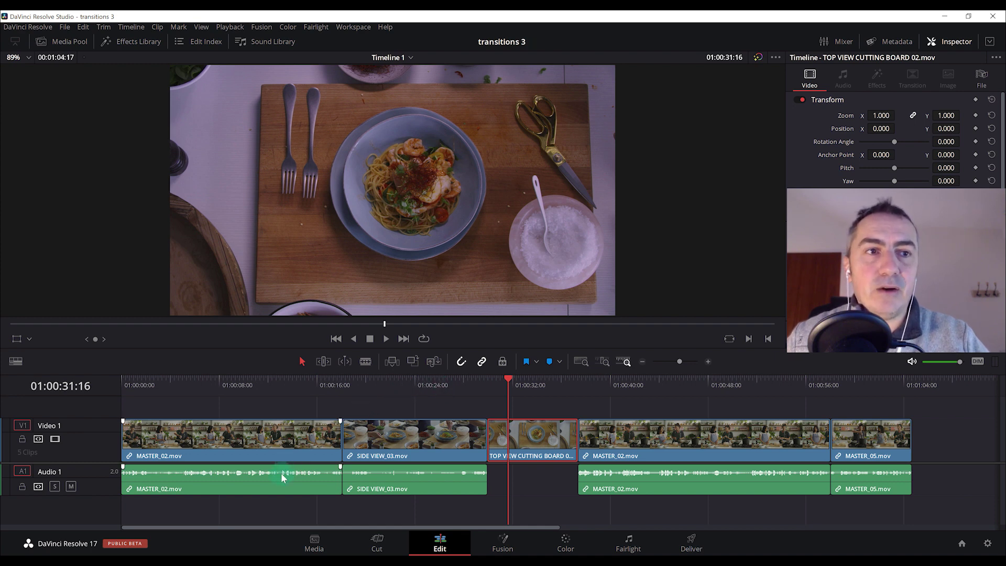
Add Cross Fade 0 dB audio transitions to the first two selected clips, then hide the Effects Library
{"action": "left_click", "coordinate": [138, 44]}
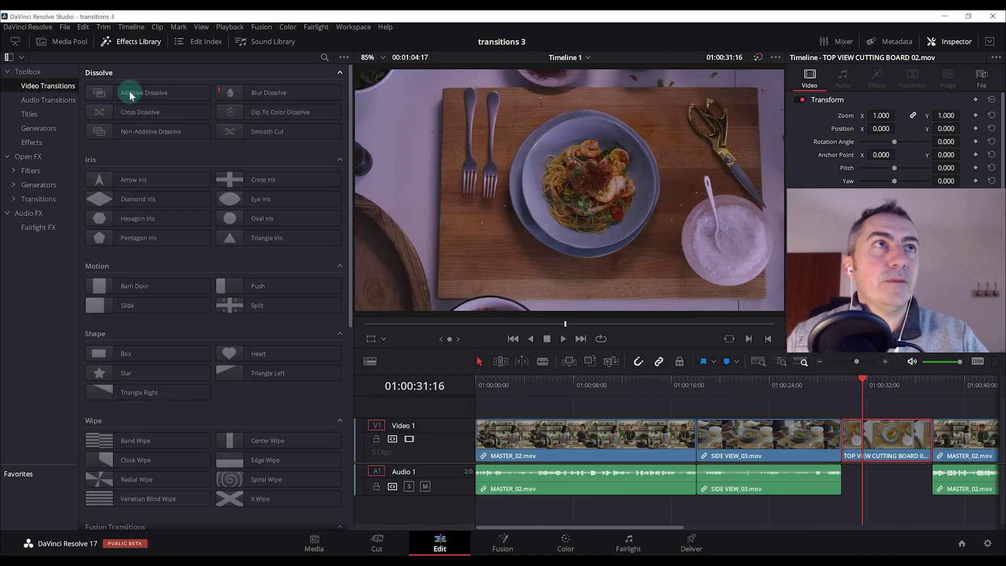
{"action": "left_click", "coordinate": [55, 106]}
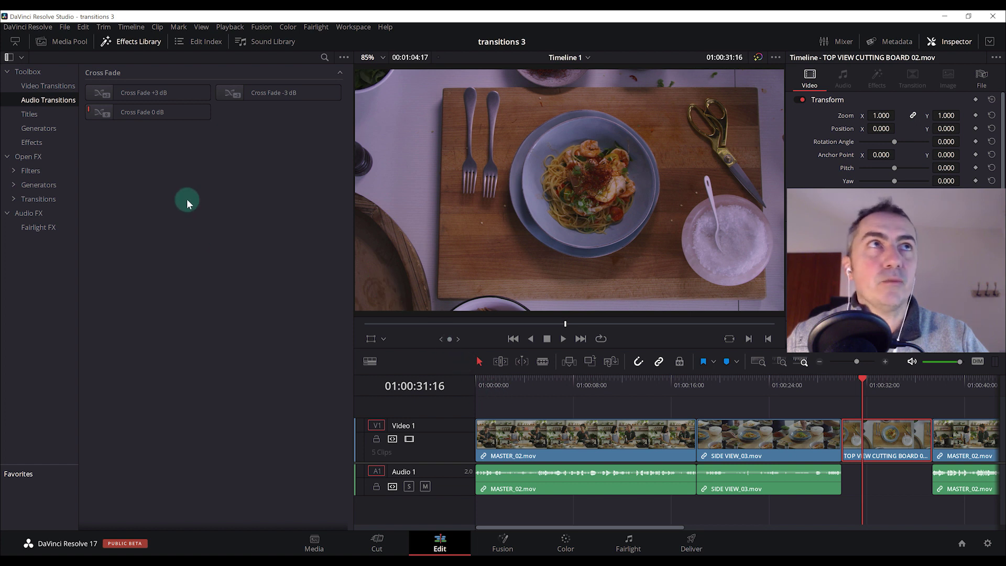
{"action": "left_click_drag", "start_coordinate": [513, 396], "coordinate": [853, 477]}
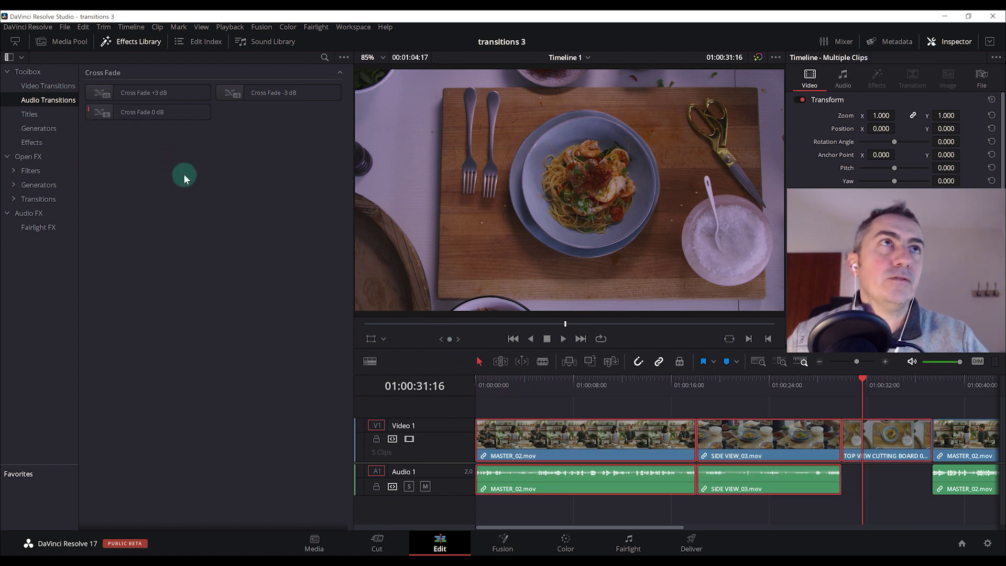
{"action": "right_click", "coordinate": [168, 112]}
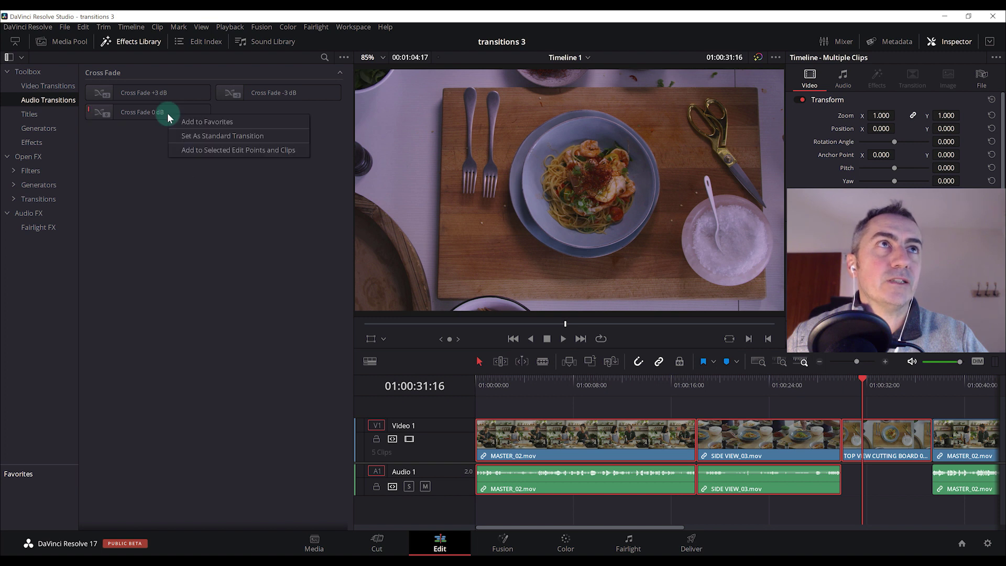
{"action": "left_click", "coordinate": [197, 151]}
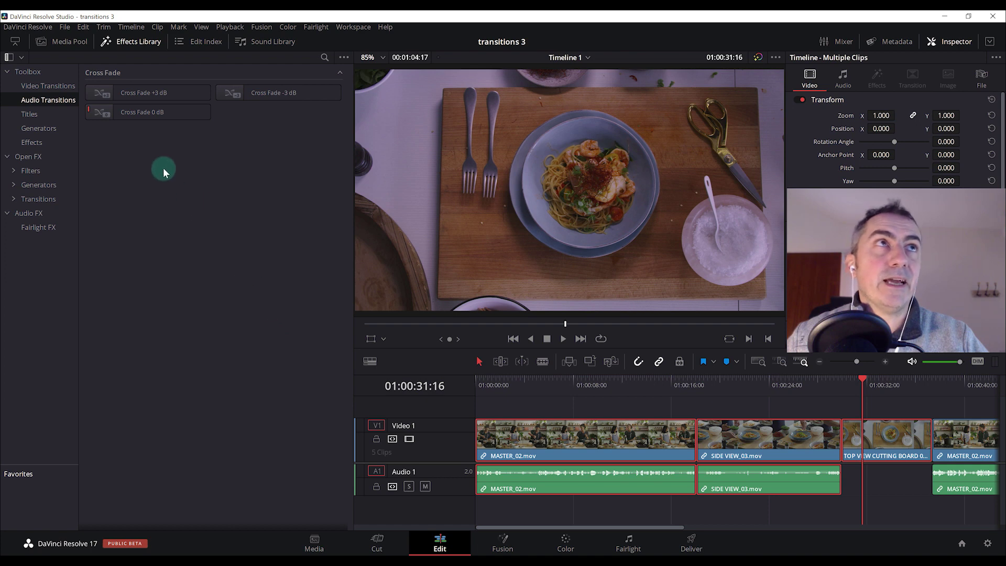
{"action": "left_click", "coordinate": [138, 44]}
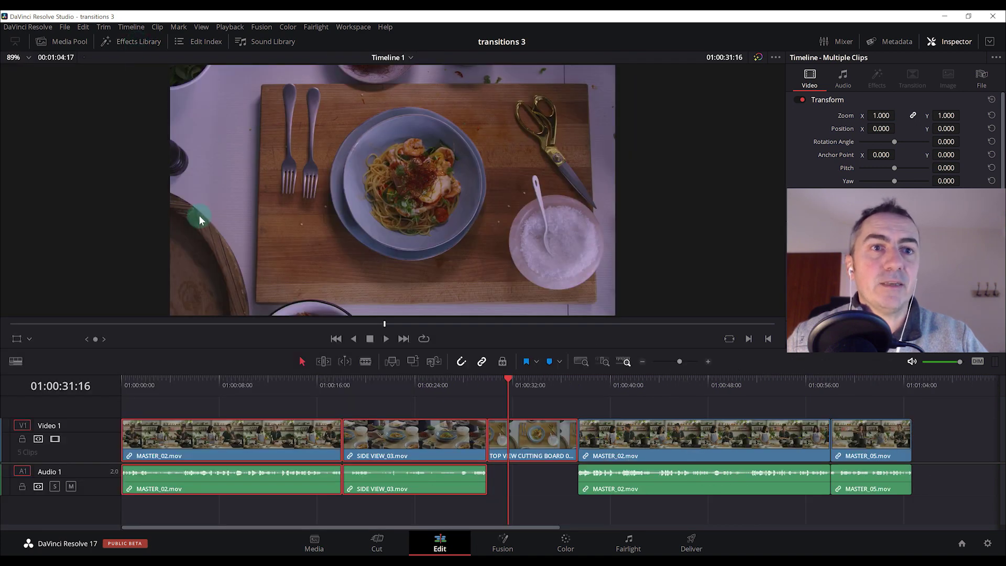
Select all five clips, add audio-only transitions with Shift+T, then undo them
{"action": "left_click_drag", "start_coordinate": [201, 404], "coordinate": [871, 503]}
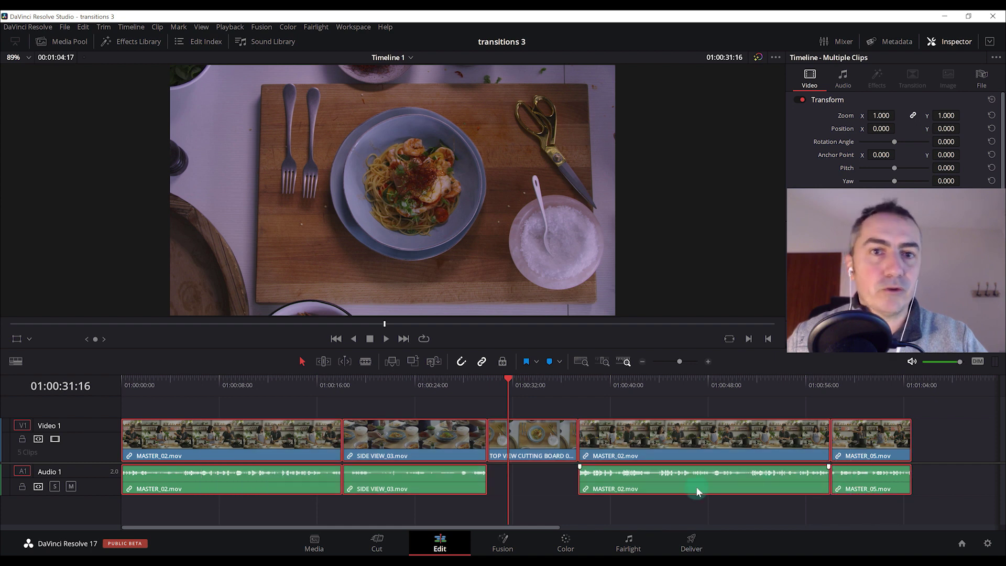
{"action": "mouse_move", "coordinate": [479, 489]}
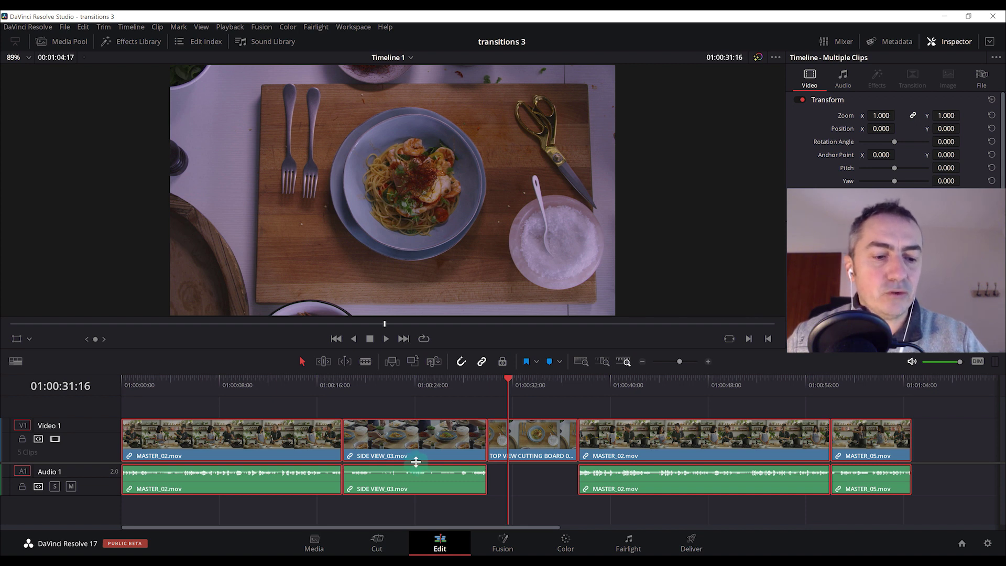
{"action": "key", "text": "shift+t"}
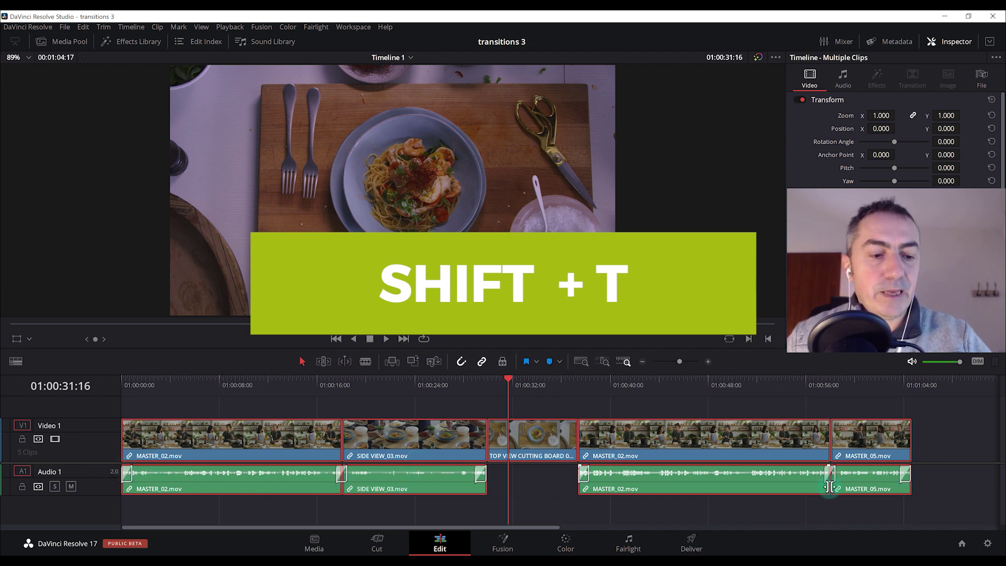
{"action": "key", "text": "ctrl+z"}
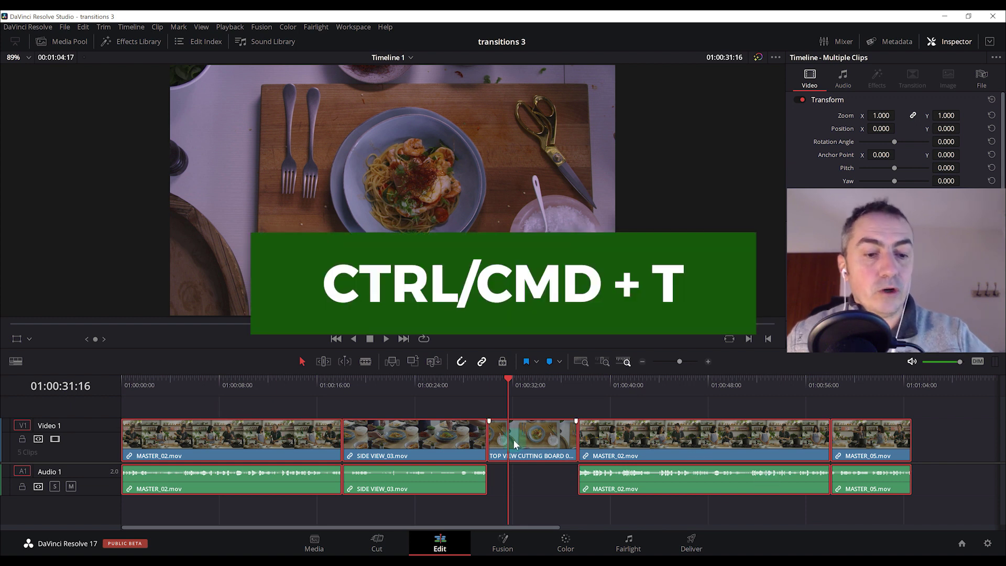
Use Ctrl+T to place Blur Dissolves at the video cuts and cross fades at the audio cuts
{"action": "key", "text": "ctrl+t"}
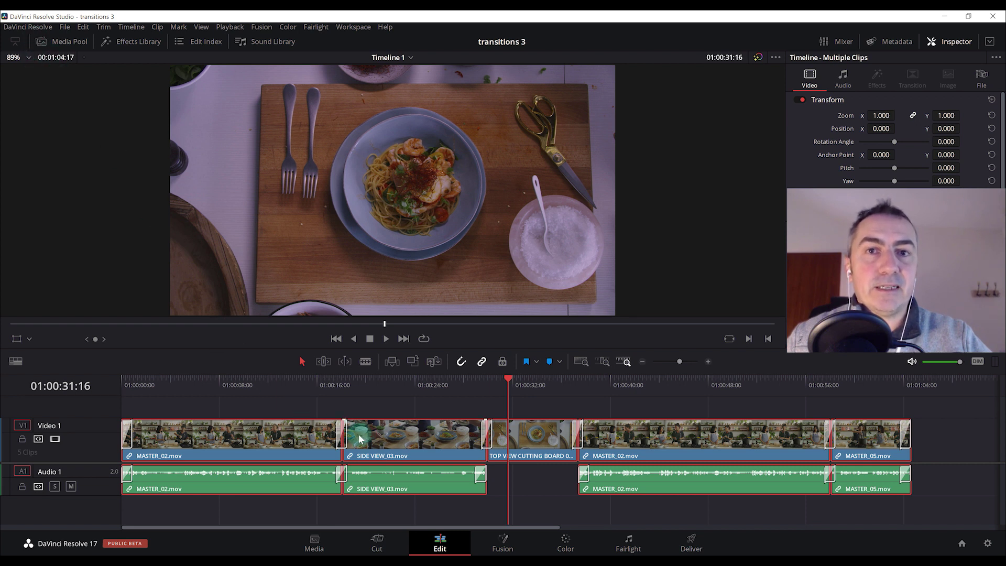
{"action": "left_click", "coordinate": [23, 27]}
{"action": "left_click", "coordinate": [37, 79]}
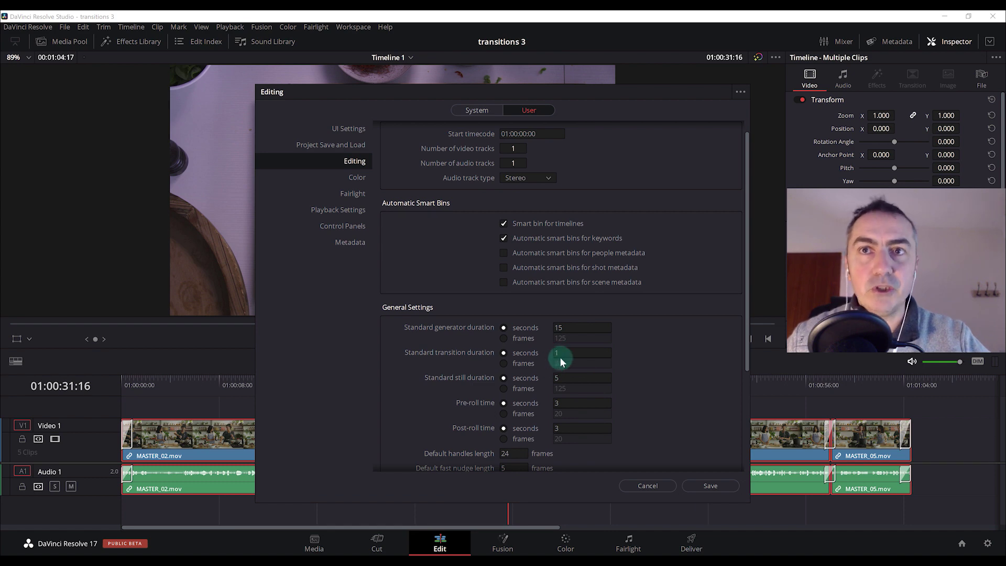
{"action": "left_click", "coordinate": [711, 485]}
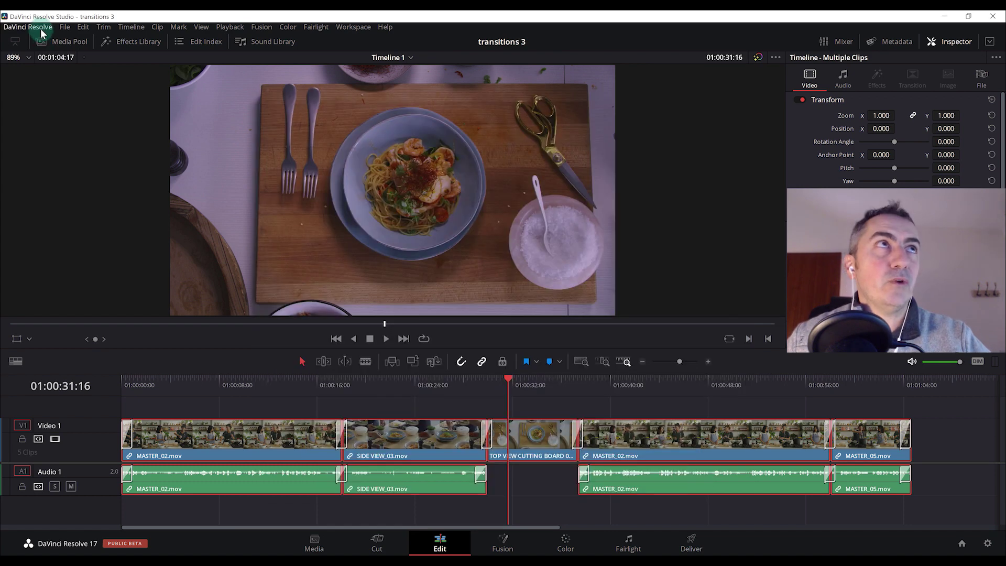
{"action": "left_click", "coordinate": [42, 29]}
In Keyboard Customization, look up Alt+T, bound to 'Add Video Only Transition, Reverse'
{"action": "left_click", "coordinate": [46, 55]}
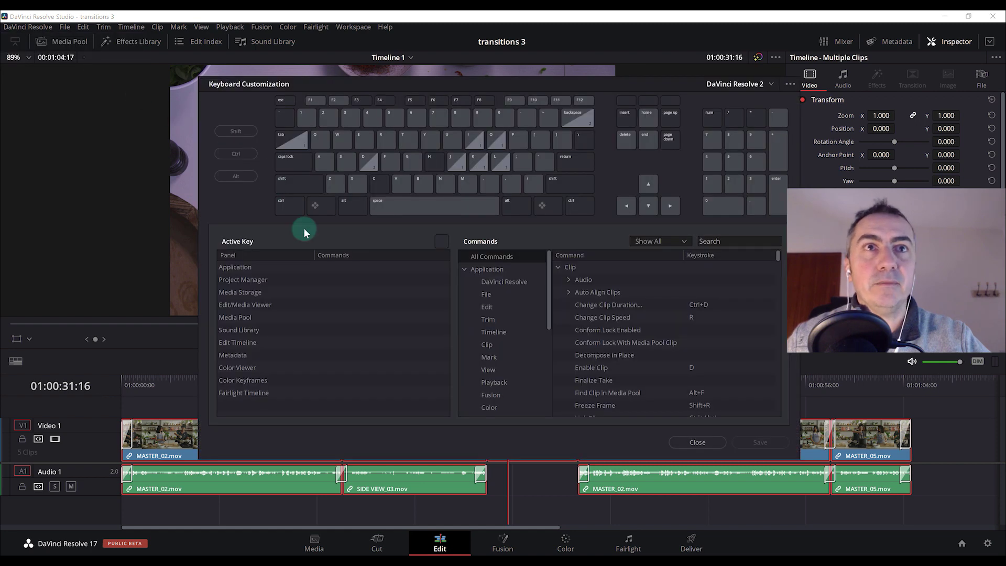
{"action": "left_click", "coordinate": [406, 138]}
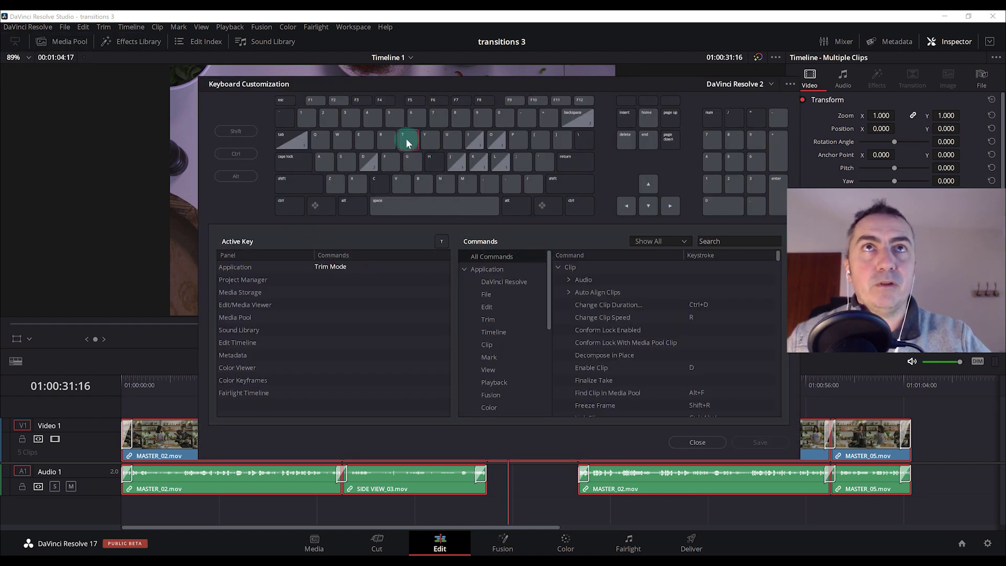
{"action": "left_click", "coordinate": [238, 176]}
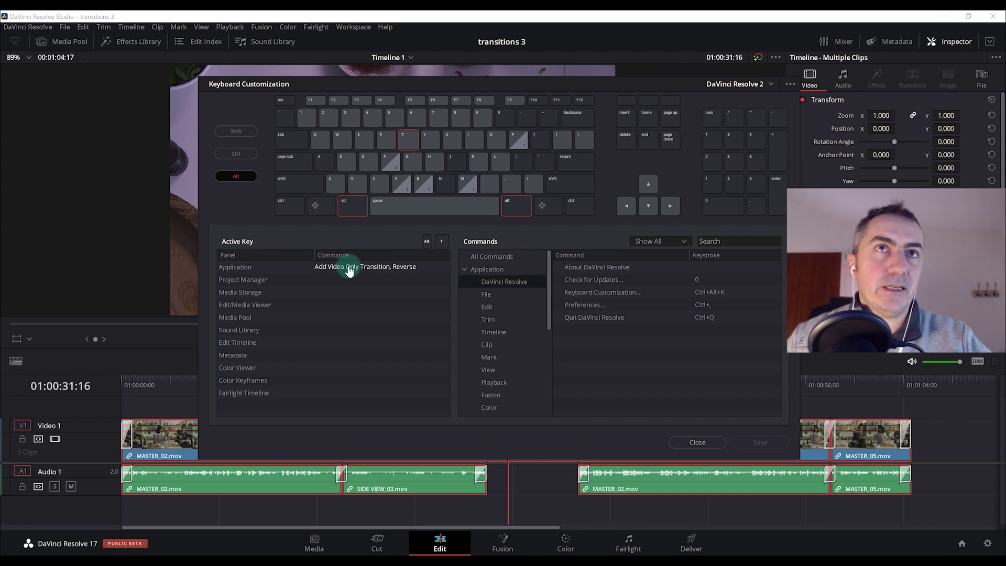
Filter All Commands by 'transition' to show Ctrl+T, Shift+T and Alt+T transition shortcuts
{"action": "left_click", "coordinate": [701, 241]}
{"action": "type", "text": "t"}
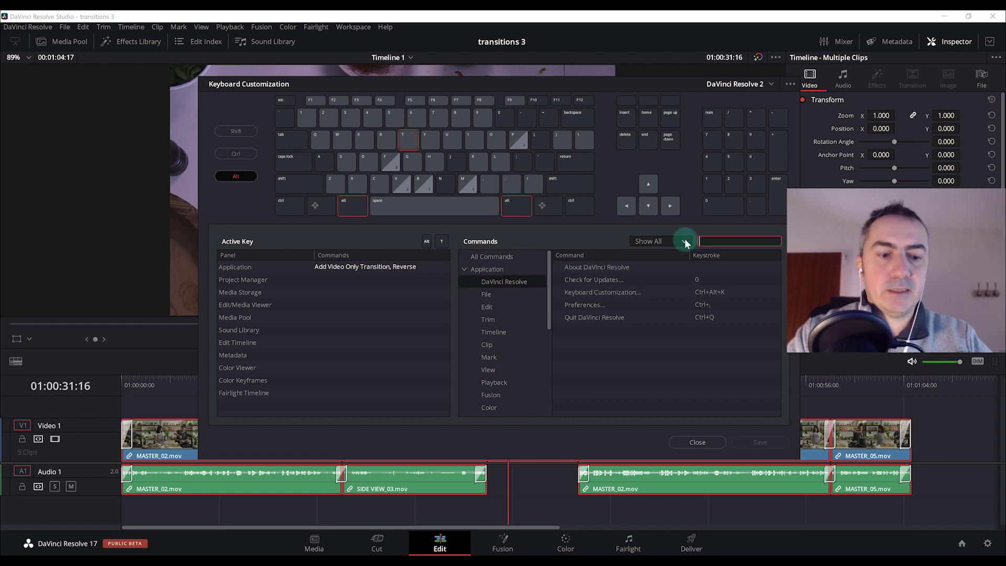
{"action": "type", "text": "ransition"}
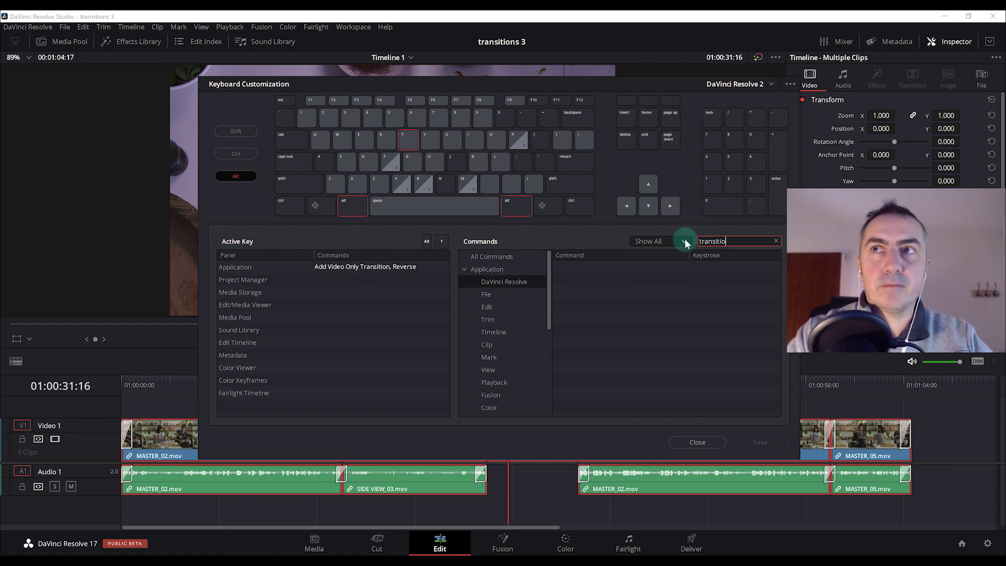
{"action": "left_click", "coordinate": [511, 258]}
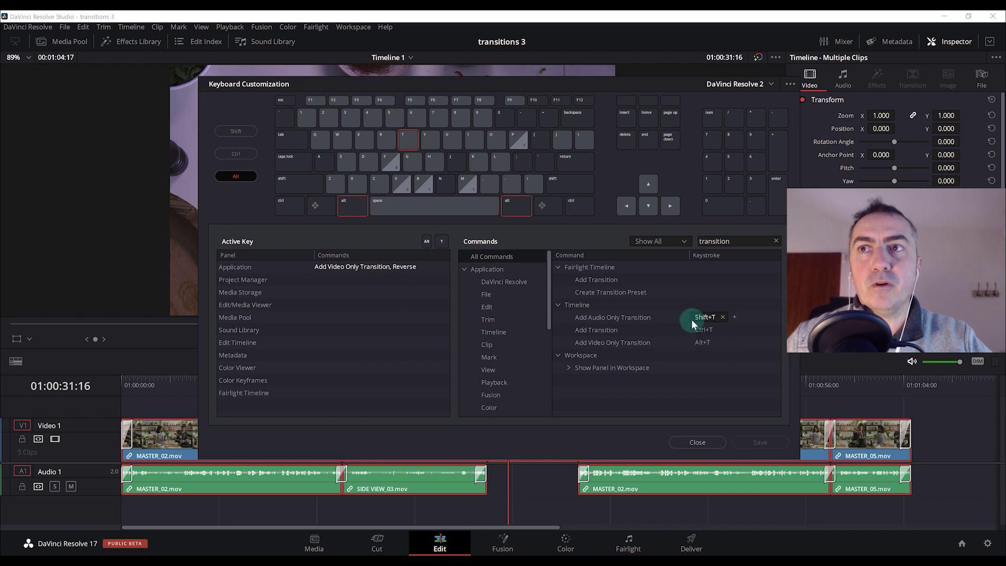
{"action": "left_click_drag", "start_coordinate": [691, 318], "coordinate": [673, 342]}
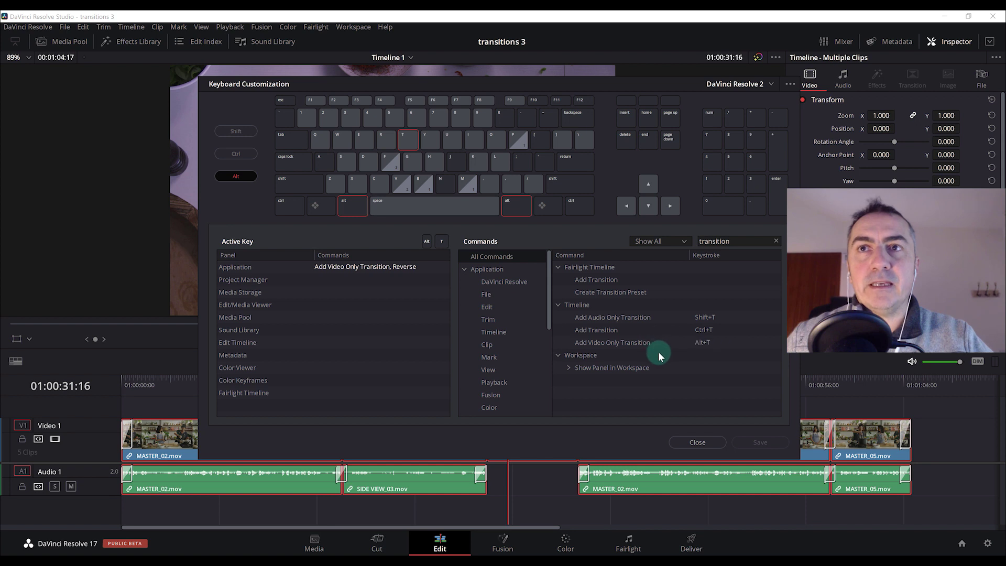